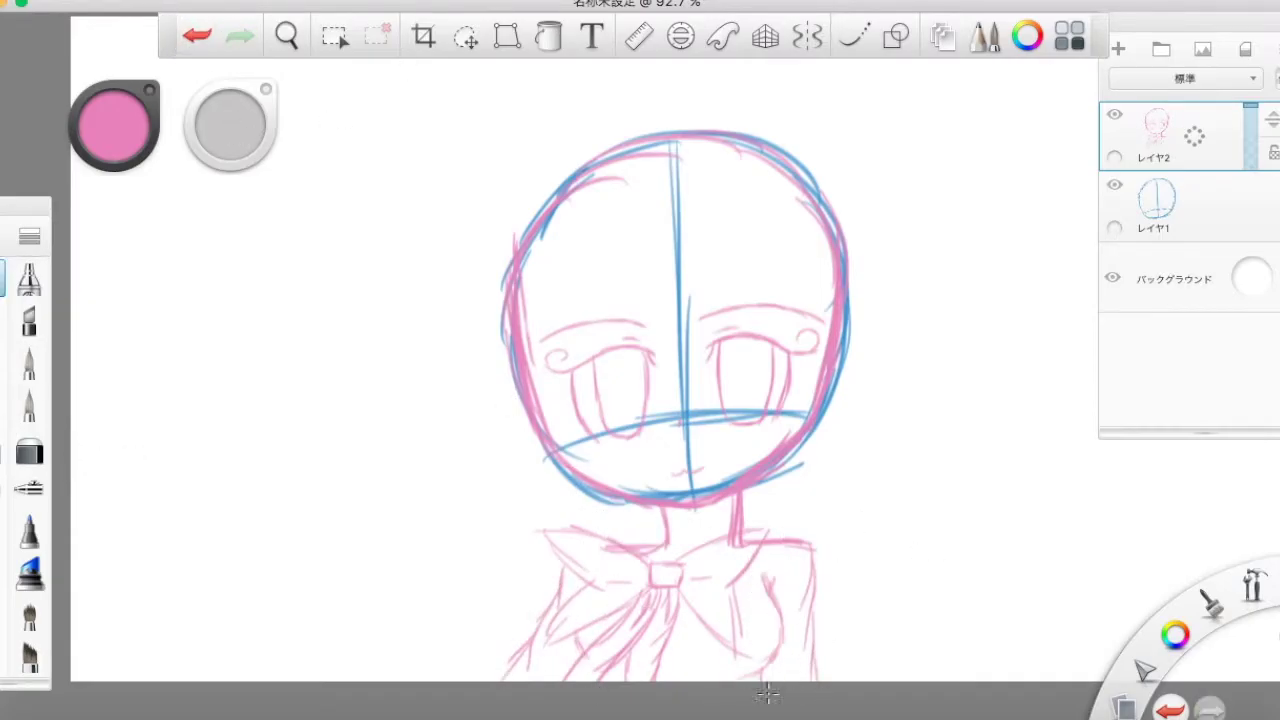
Sketch long curled side locks in pink on both sides of the face and hide the blue guide layer レイヤ1.
scroll(523, 151, up, 3)
drag(510, 415, 460, 540)
drag(850, 432, 893, 527)
click(1114, 184)
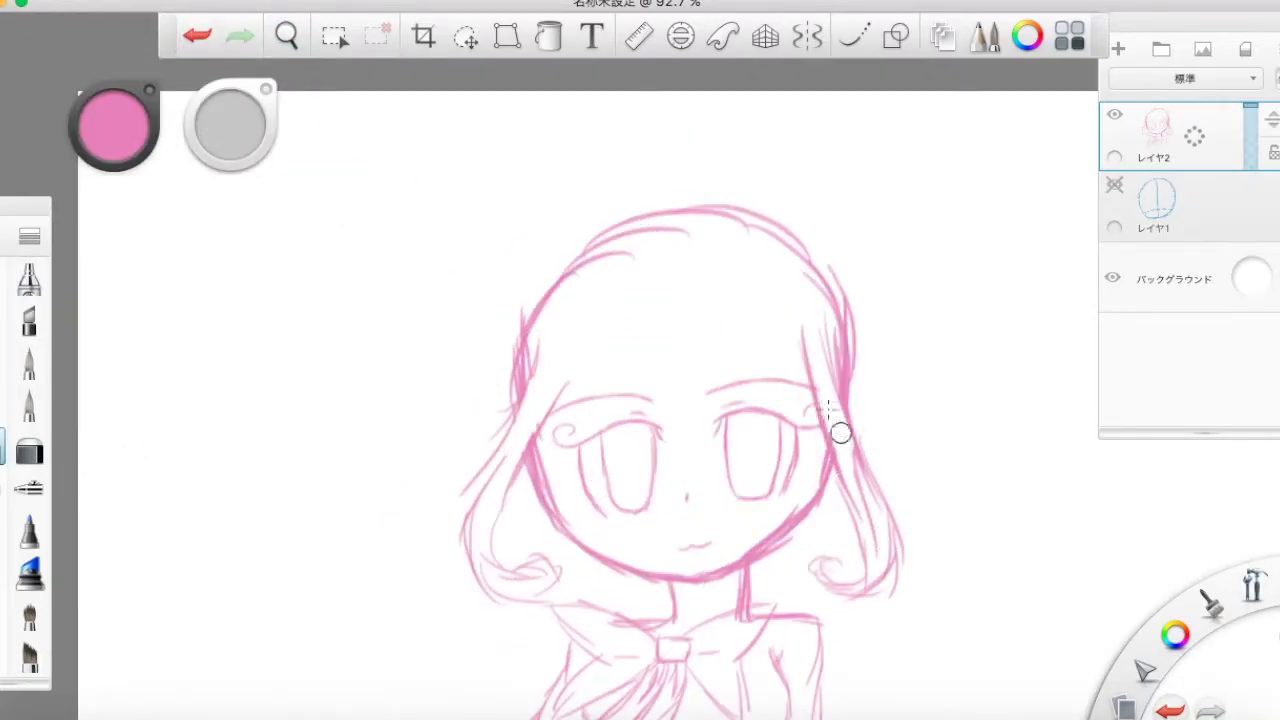
Sketch jagged bangs and curly twin tails on both sides of the head in pink.
scroll(288, 405, down, 2)
drag(548, 240, 385, 495)
drag(465, 390, 380, 405)
drag(760, 235, 855, 197)
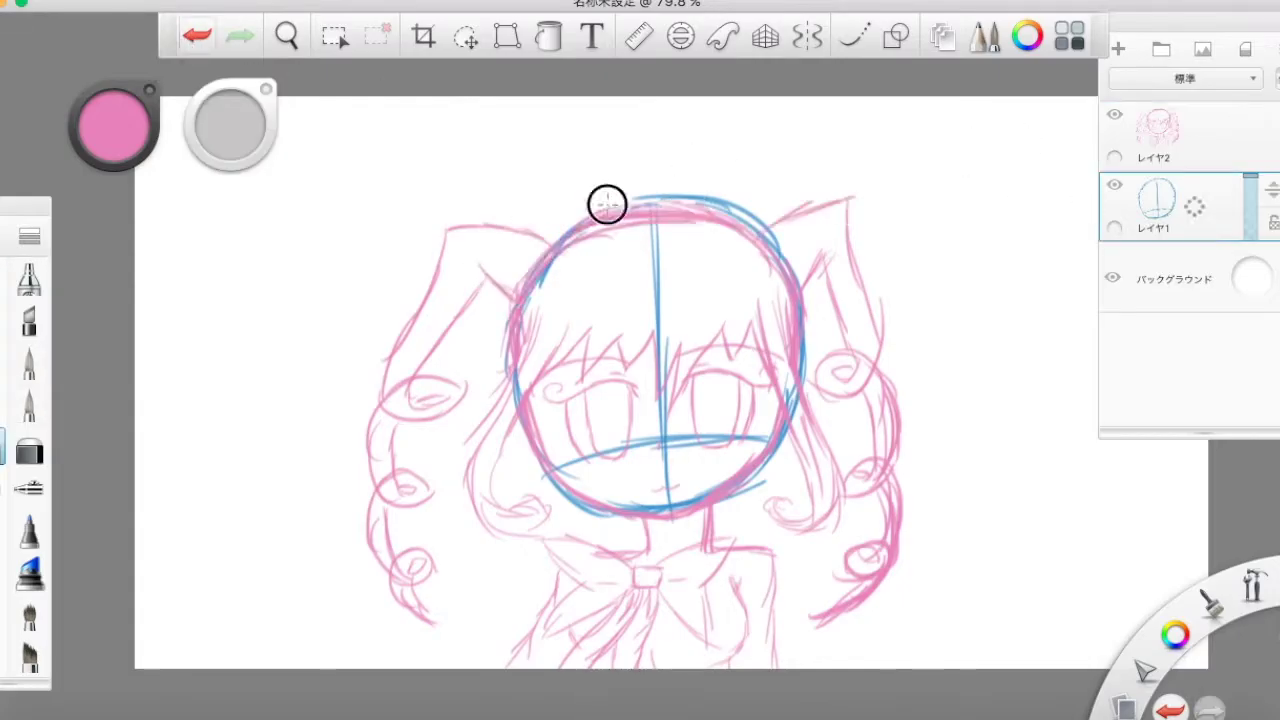
Ink the jawline and the curled side lock left of the face in black over the faded sketch.
scroll(174, 443, up, 5)
mouse_move(123, 358)
mouse_down()
mouse_move(650, 677)
mouse_move(945, 355)
mouse_up()
scroll(843, 491, down, 3)
scroll(537, 431, up, 2)
drag(458, 168, 335, 540)
drag(380, 145, 352, 548)
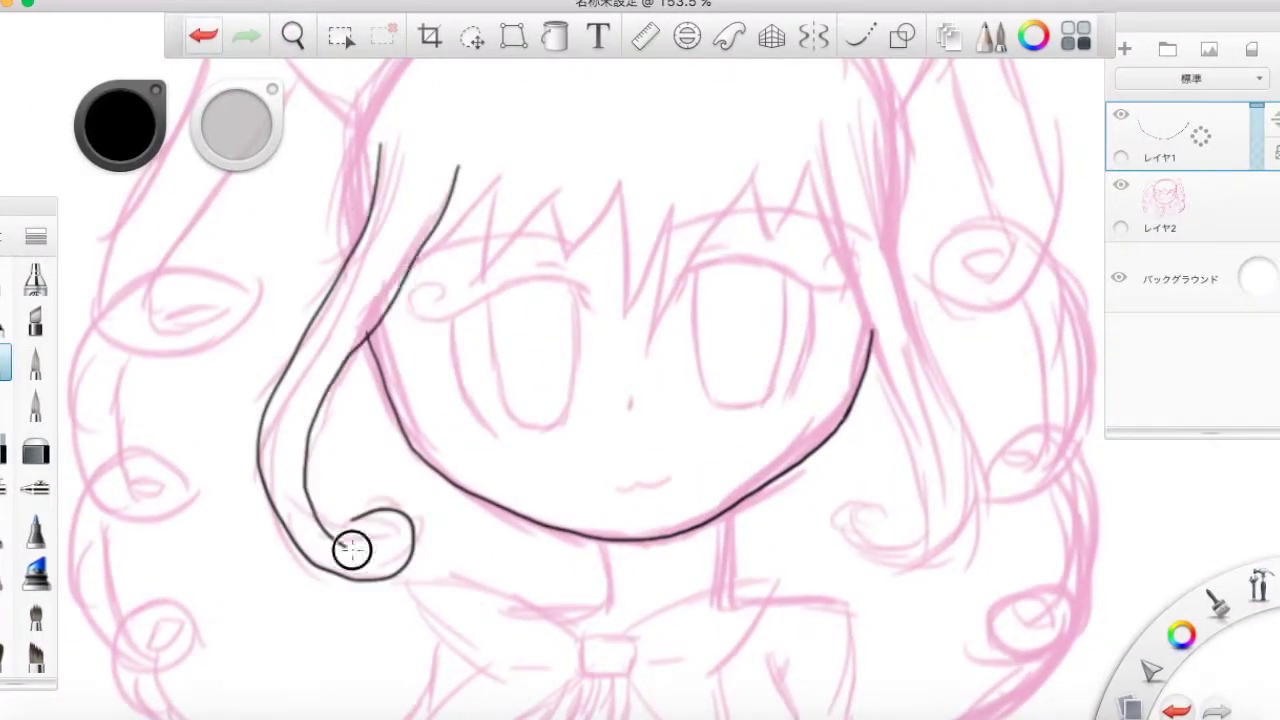
Ink the zigzag bangs across the forehead and the curled side lock right of the face in black.
drag(412, 260, 735, 198)
drag(879, 121, 885, 535)
scroll(885, 535, up, 3)
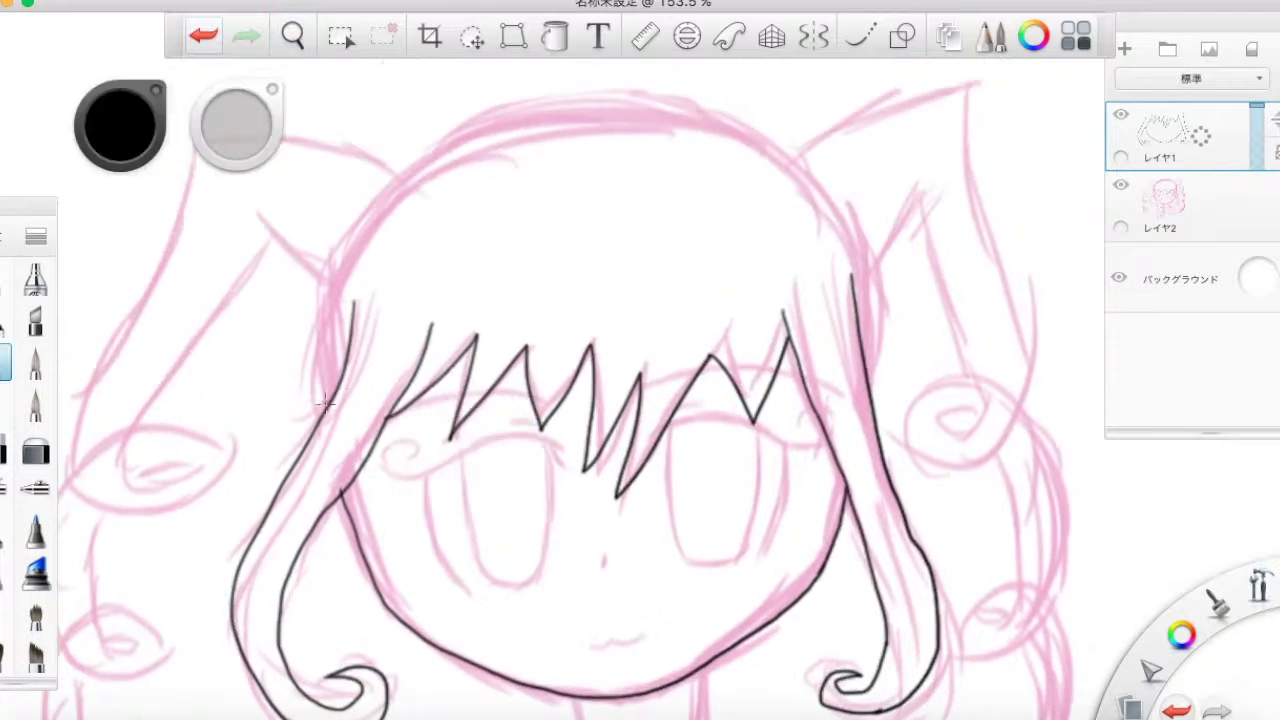
Undo the last stroke, and ink the crown of the head, the back hair along the jaw and the neck.
click(205, 37)
mouse_move(335, 365)
mouse_down()
mouse_move(600, 125)
mouse_move(877, 303)
mouse_up()
scroll(314, 531, up, 3)
drag(1062, 330, 1040, 446)
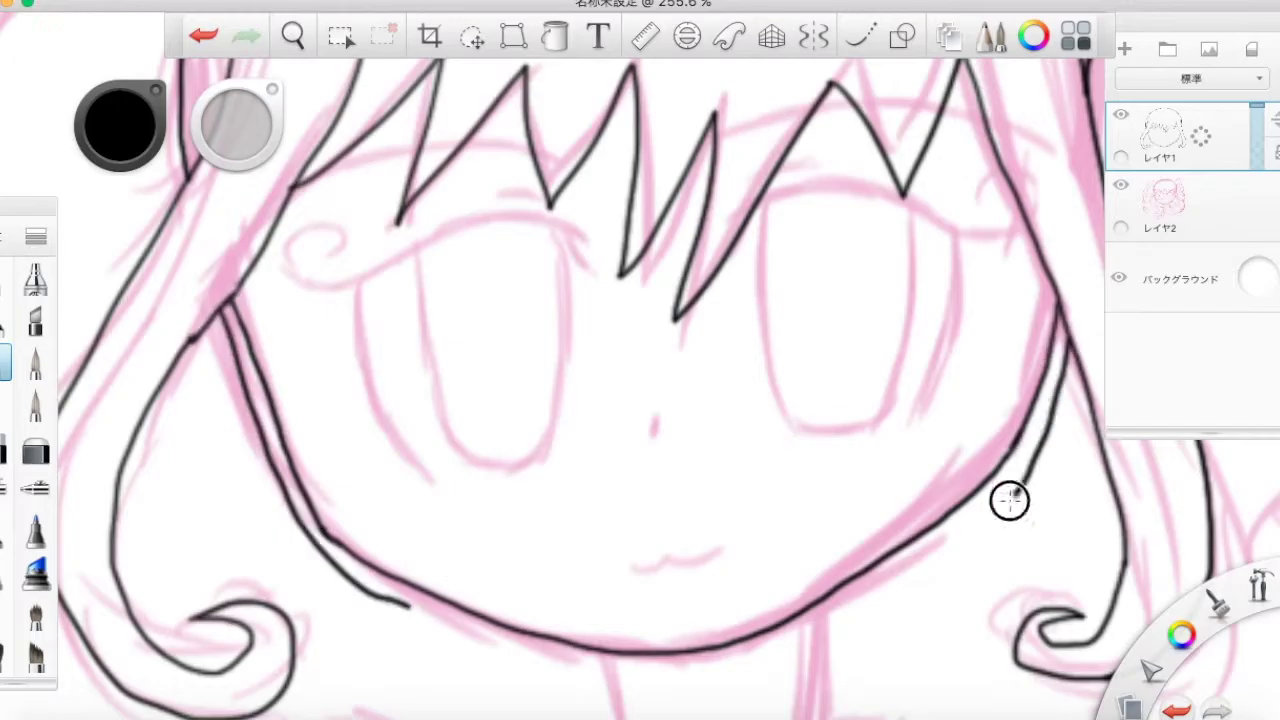
drag(592, 671, 610, 705)
drag(838, 610, 851, 683)
Ink the ribbon bow with its knot, folds and hanging tails, plus the shoulders and sleeves.
scroll(790, 305, down, 5)
drag(720, 265, 716, 320)
drag(515, 392, 520, 390)
drag(505, 385, 380, 429)
drag(300, 375, 368, 408)
drag(370, 432, 297, 500)
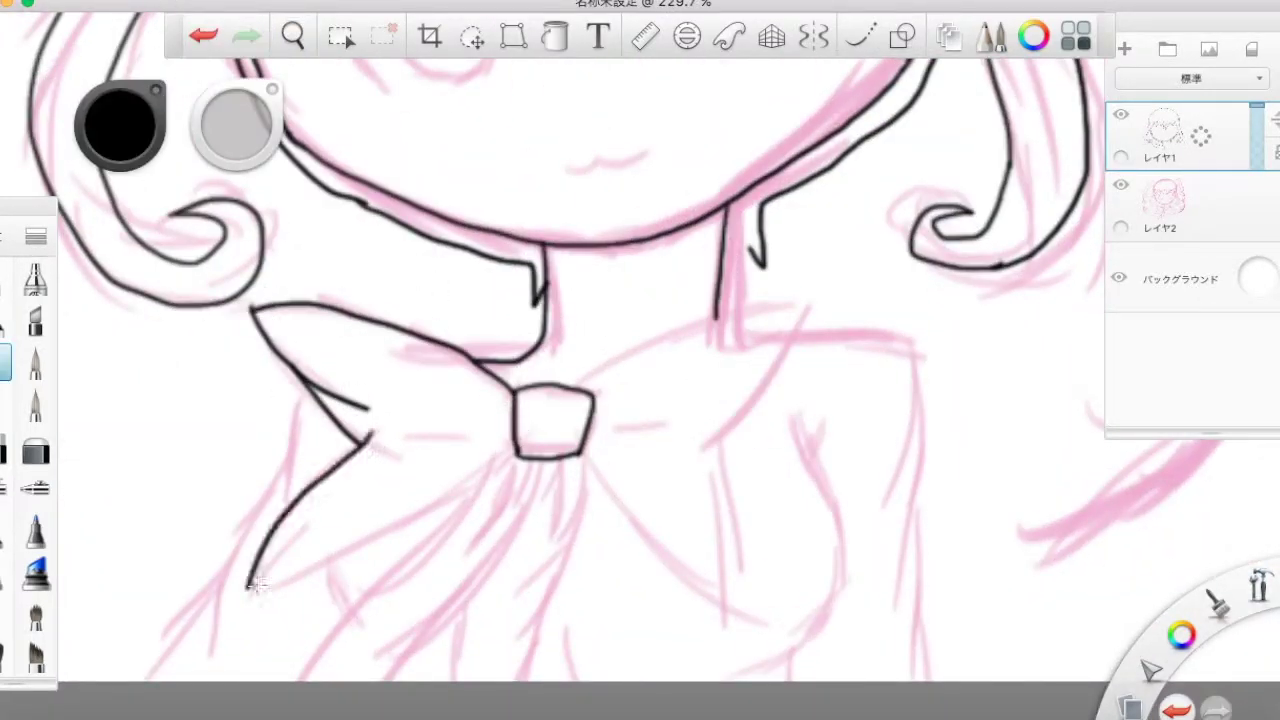
drag(456, 518, 297, 672)
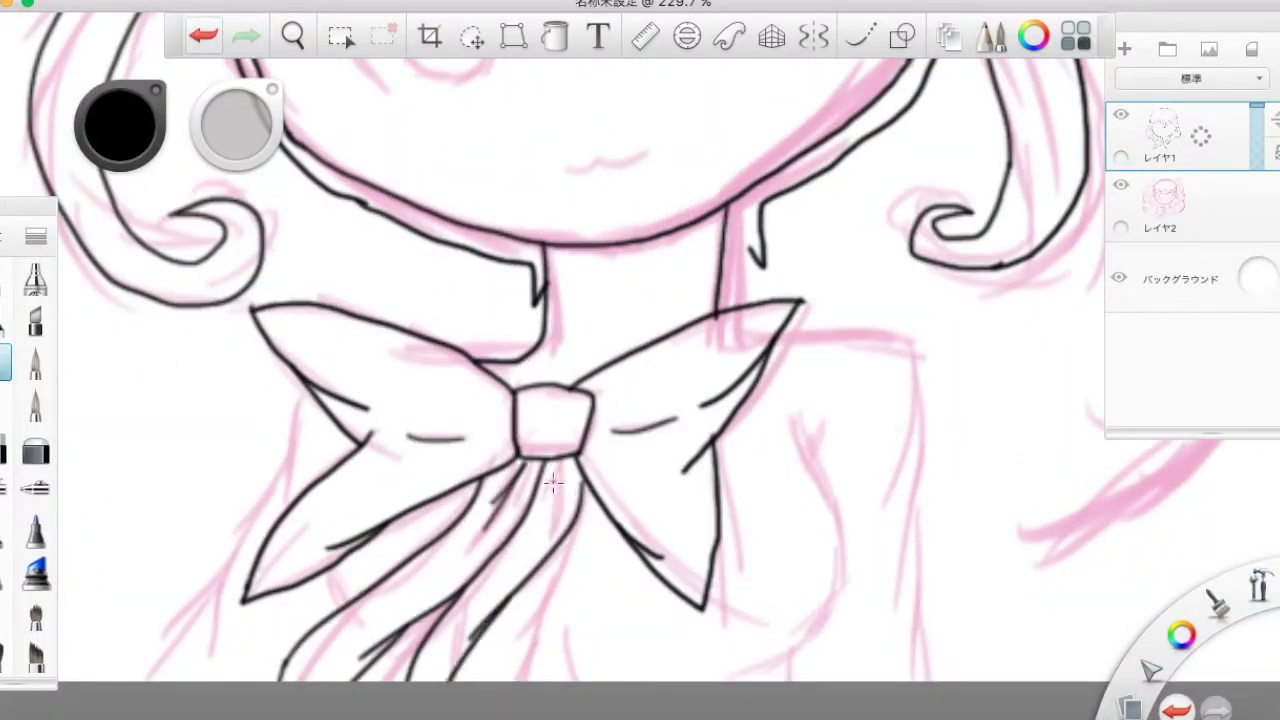
drag(912, 455, 893, 680)
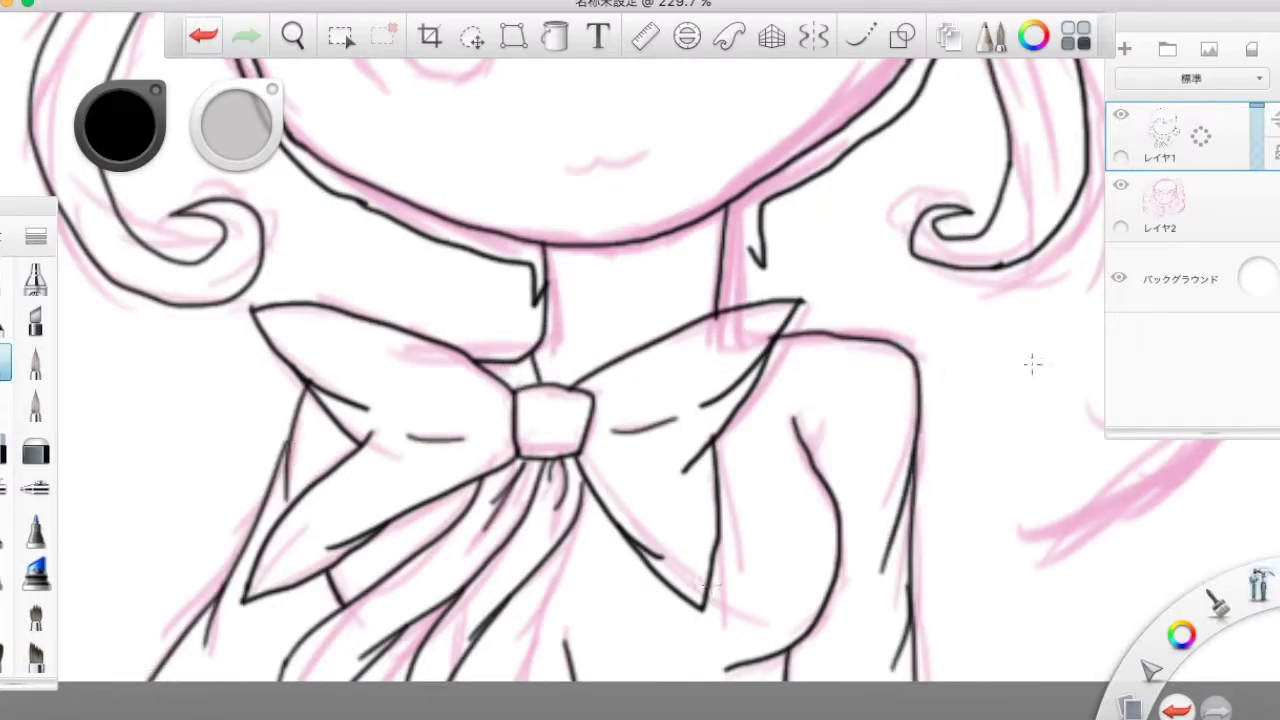
Ink the curly twin tails on both sides of the head in black, following the pink sketch.
scroll(1034, 363, down, 6)
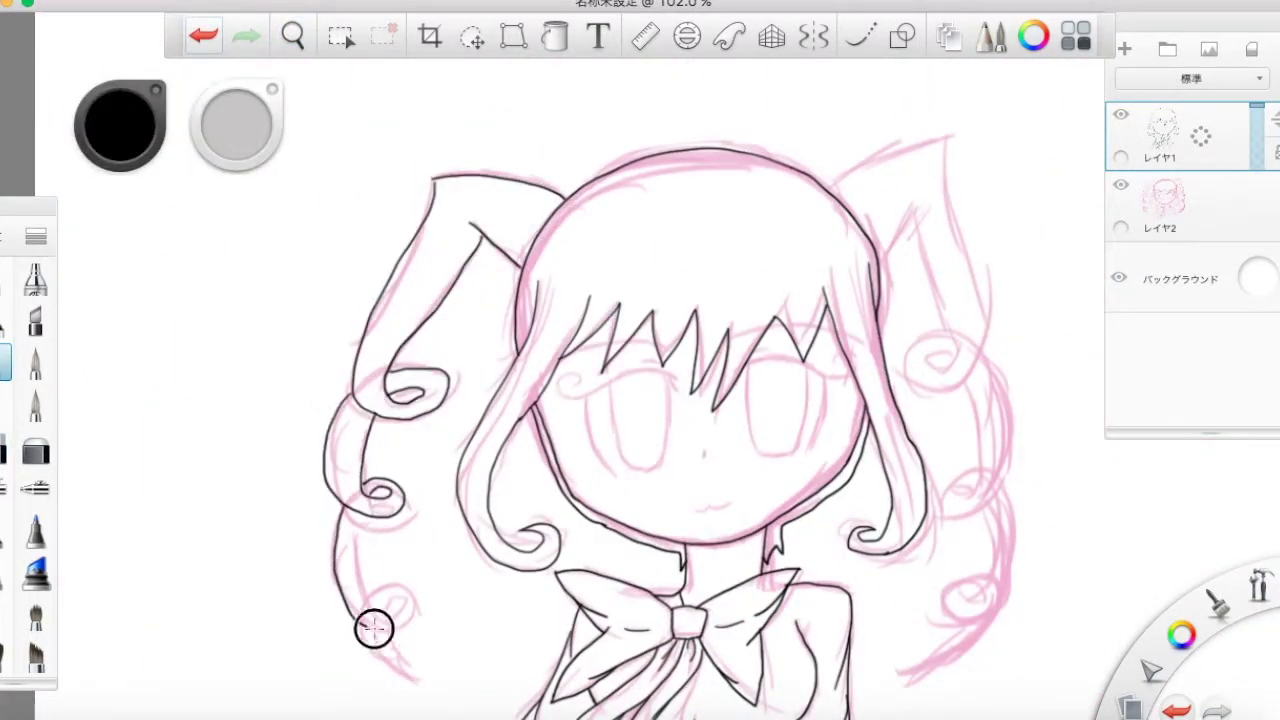
scroll(390, 613, up, 6)
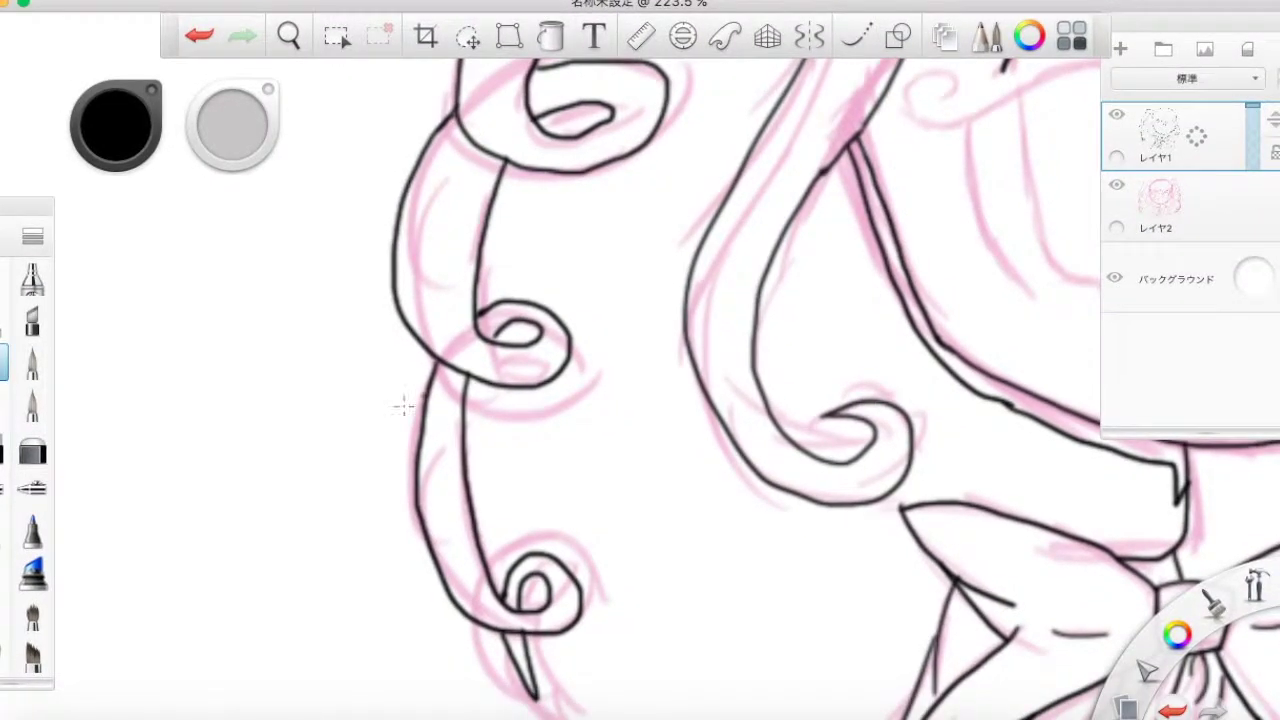
scroll(734, 89, down, 4)
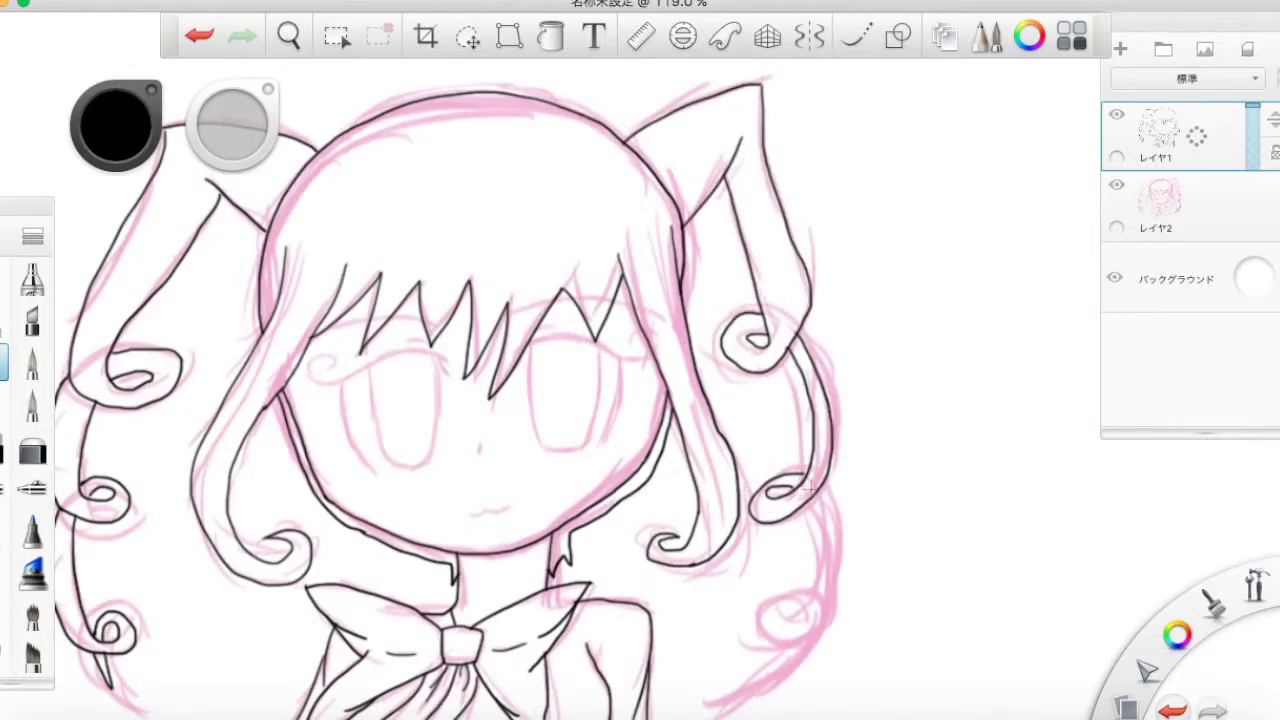
scroll(829, 429, up, 10)
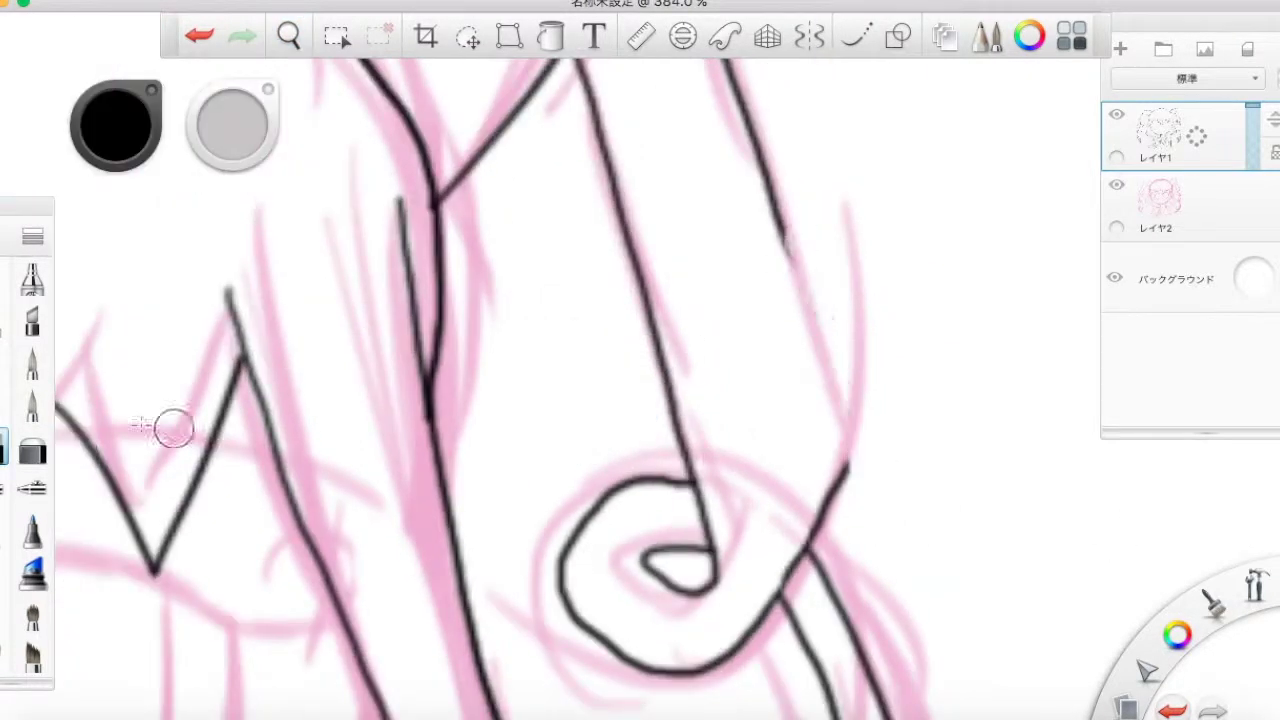
scroll(486, 463, up, 2)
Ink the upper lash line and iris outline of the right eye in black.
scroll(486, 463, down, 10)
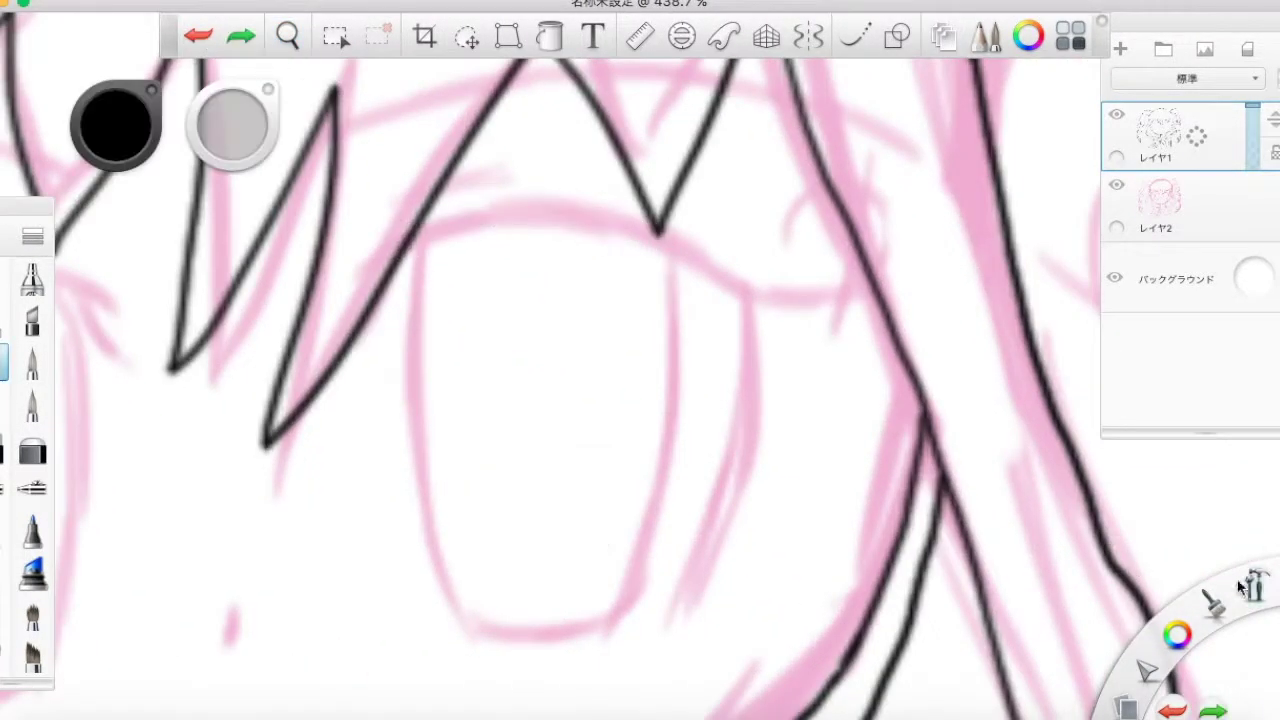
scroll(631, 282, up, 6)
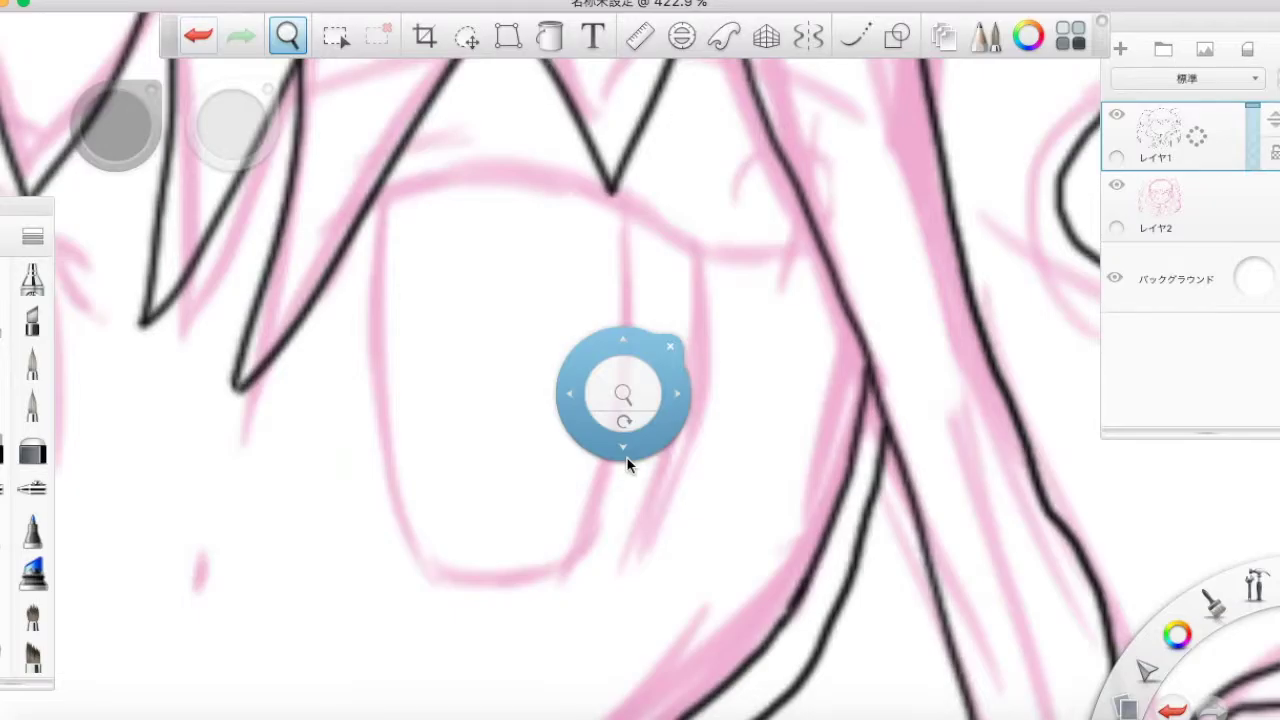
scroll(825, 568, down, 6)
scroll(825, 568, up, 4)
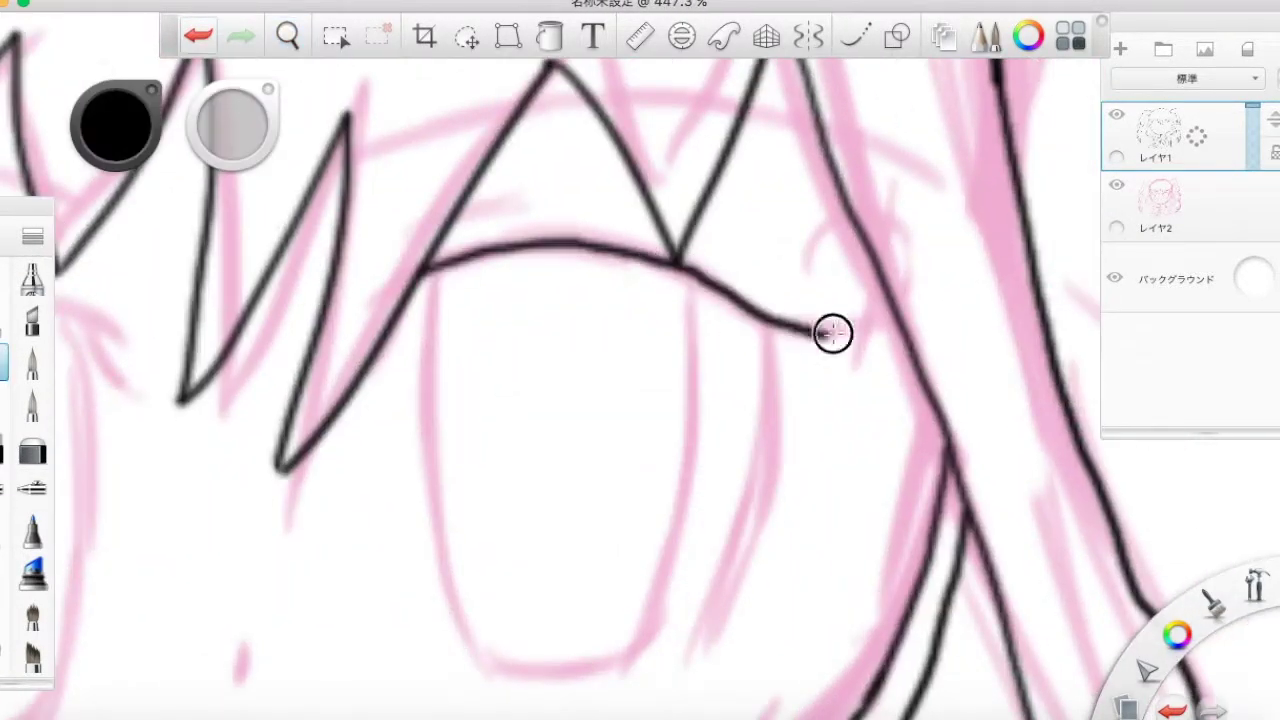
drag(430, 275, 685, 285)
Ink the left eye's curled lash line, outer edge, eyelid crease and iris outline in black.
mouse_move(705, 222)
mouse_down()
mouse_move(194, 225)
mouse_move(250, 255)
mouse_up()
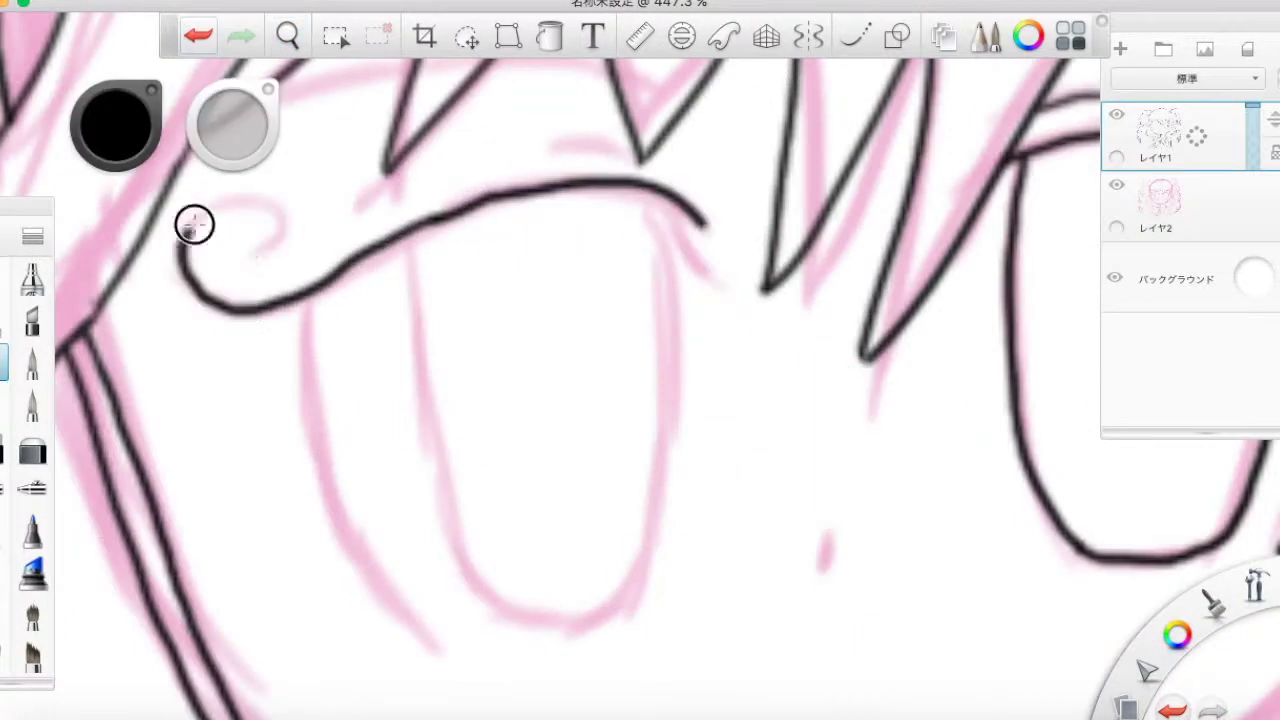
drag(305, 300, 395, 640)
drag(408, 240, 490, 612)
drag(557, 148, 610, 142)
mouse_move(645, 195)
mouse_down()
mouse_move(617, 523)
mouse_move(500, 615)
mouse_up()
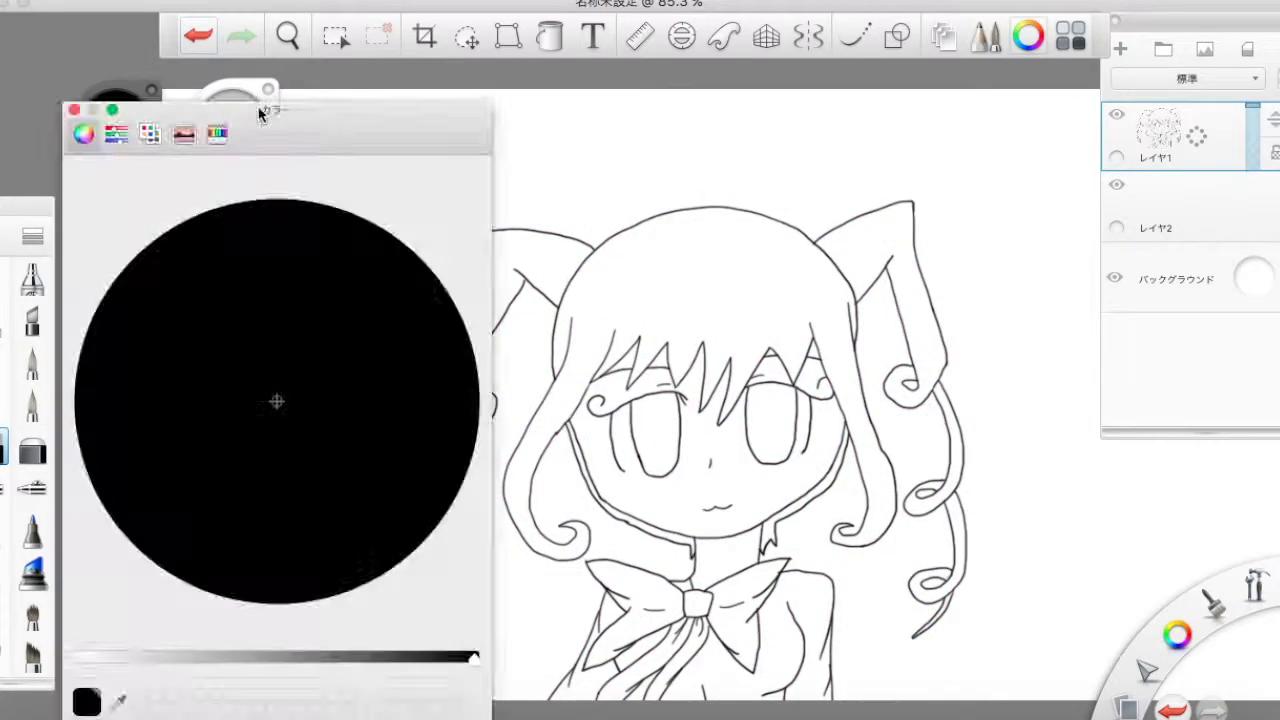
Change the background colour to plum purple and paint the hair light blue on layer レイヤ2 beneath the line art.
click(1253, 279)
click(1266, 250)
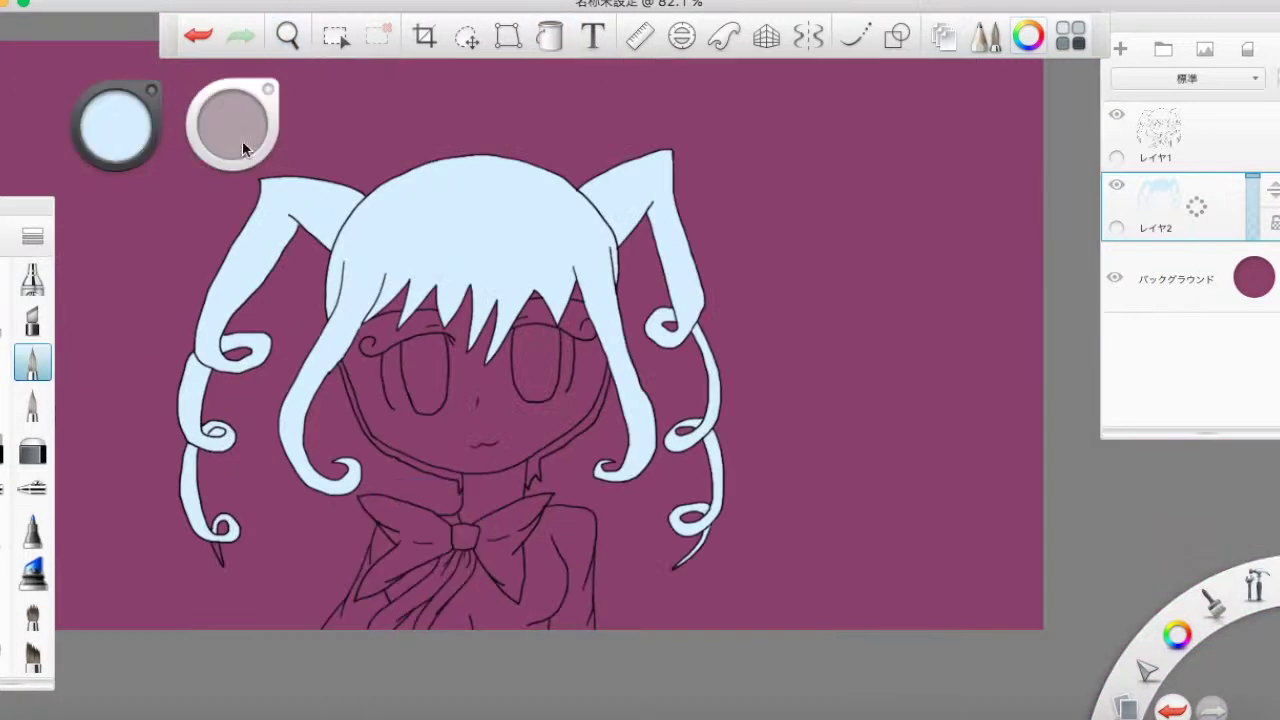
mouse_move(262, 176)
mouse_down()
mouse_move(214, 543)
mouse_move(486, 300)
mouse_move(694, 437)
mouse_move(712, 272)
mouse_up()
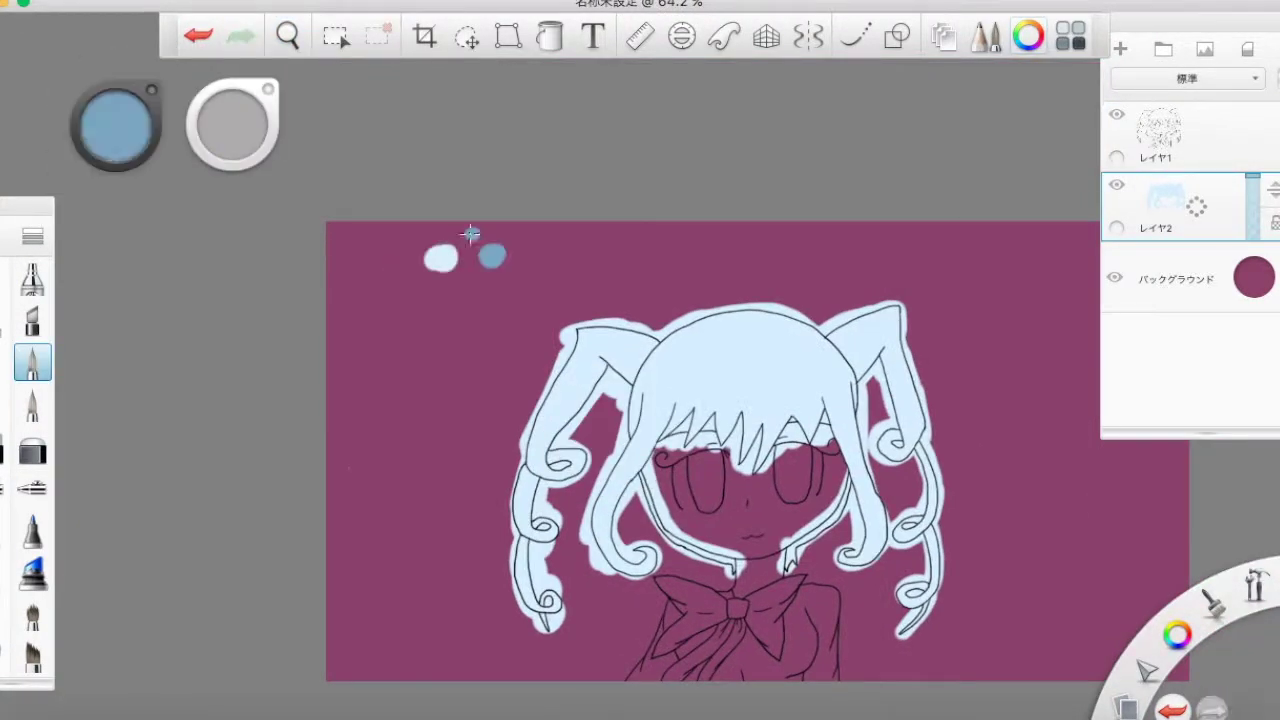
Dab a very pale blue and a white palette swatch beside the two blue swatches in the canvas corner.
click(391, 258)
mouse_move(116, 124)
mouse_down()
mouse_move(117, 109)
mouse_move(116, 120)
mouse_up()
click(348, 258)
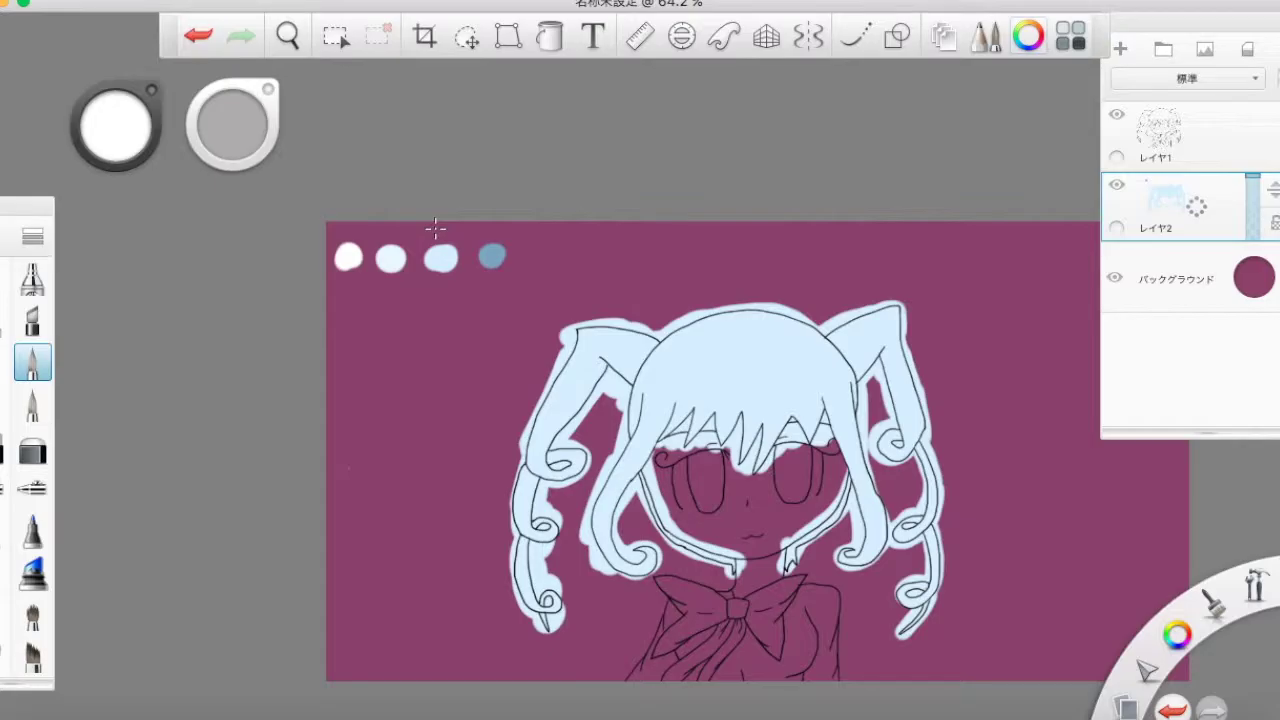
Airbrush soft medium-blue shadows onto the twin tails, side locks and crown of the hair.
scroll(435, 228, up, 5)
mouse_move(330, 300)
mouse_down()
mouse_move(357, 571)
mouse_move(366, 237)
mouse_move(581, 255)
mouse_up()
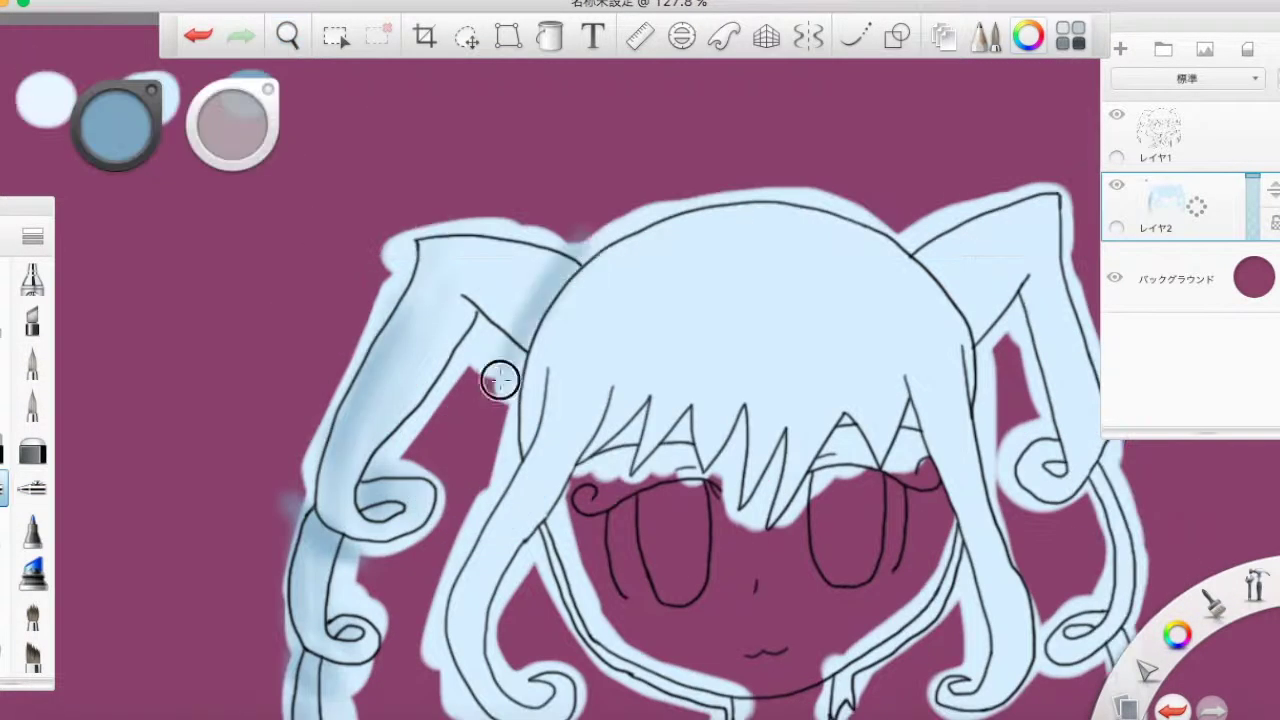
scroll(581, 255, down, 5)
mouse_move(340, 334)
mouse_down()
mouse_move(534, 520)
mouse_move(960, 330)
mouse_up()
scroll(700, 400, up, 5)
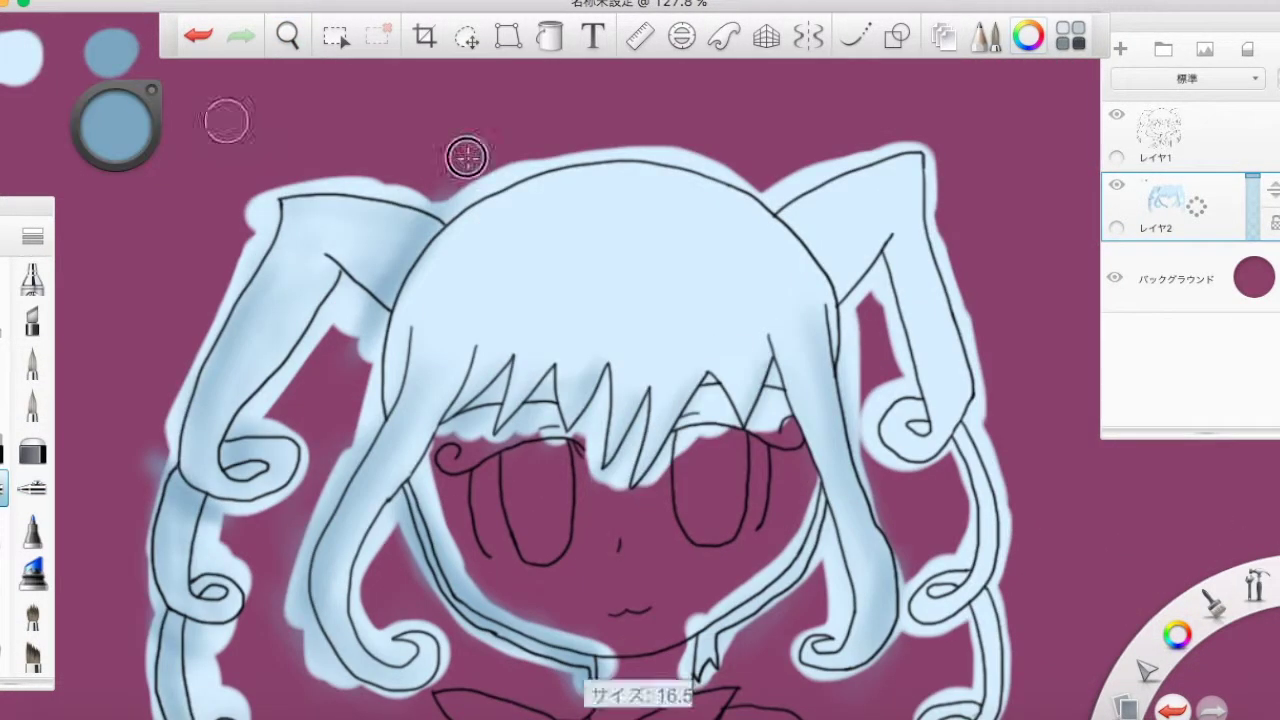
scroll(625, 333, down, 2)
scroll(625, 333, down, 3)
scroll(625, 333, down, 4)
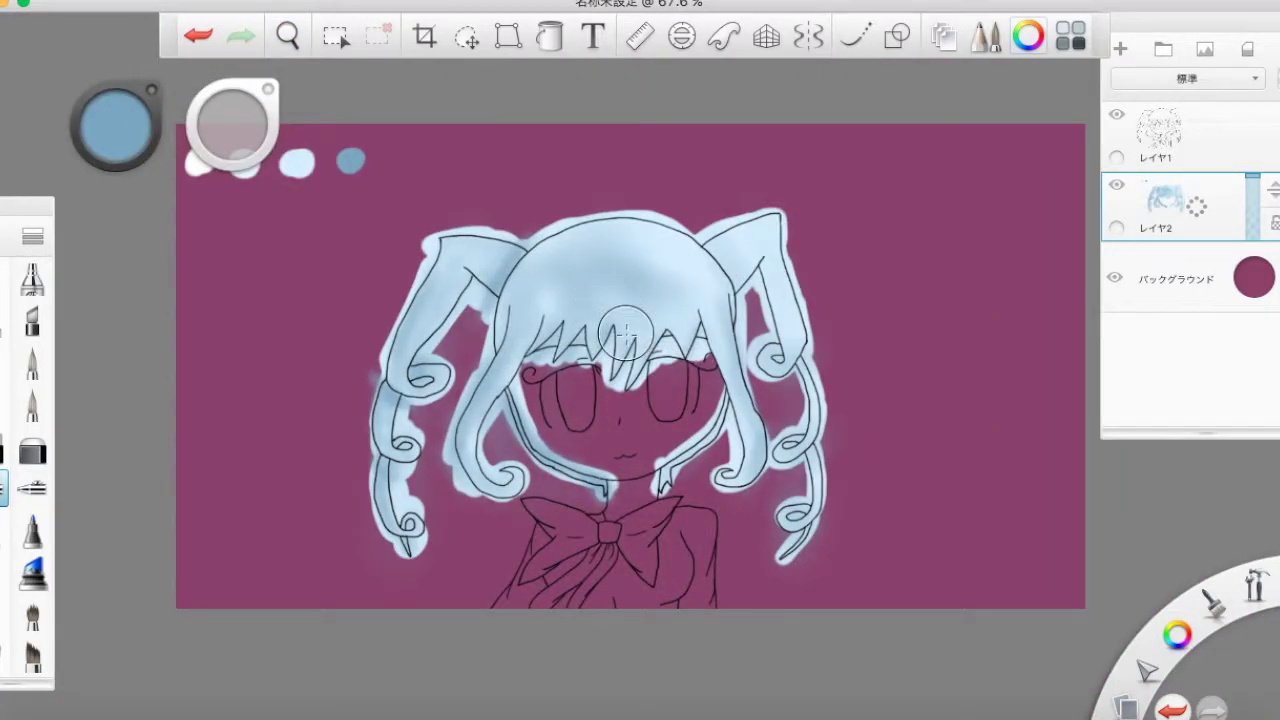
Airbrush light blue broadly over the hair to blend the shadows.
mouse_move(625, 333)
mouse_down()
mouse_move(491, 274)
mouse_move(390, 490)
mouse_up()
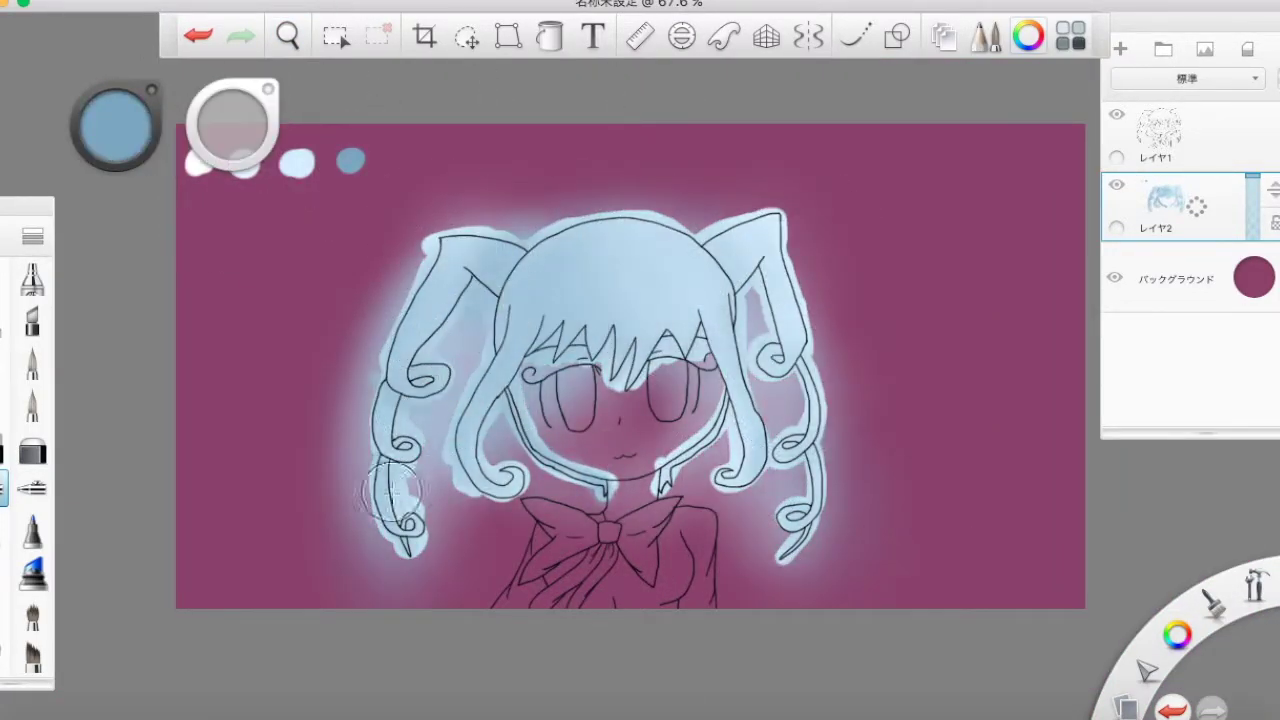
alt+click(390, 490)
drag(430, 300, 585, 273)
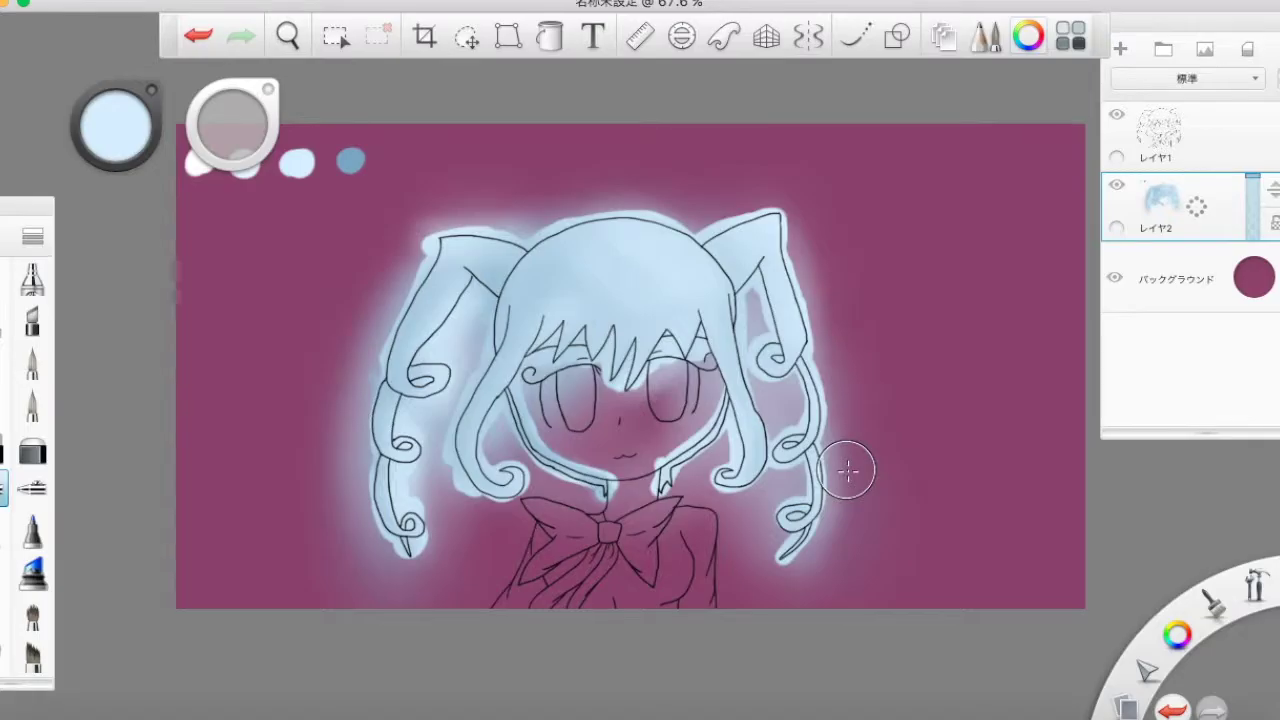
Paint soft white highlights across the bangs and twin tails.
drag(240, 125, 300, 131)
mouse_move(540, 290)
mouse_down()
mouse_move(610, 225)
mouse_move(814, 209)
mouse_move(740, 400)
mouse_up()
drag(600, 280, 710, 315)
alt+click(400, 520)
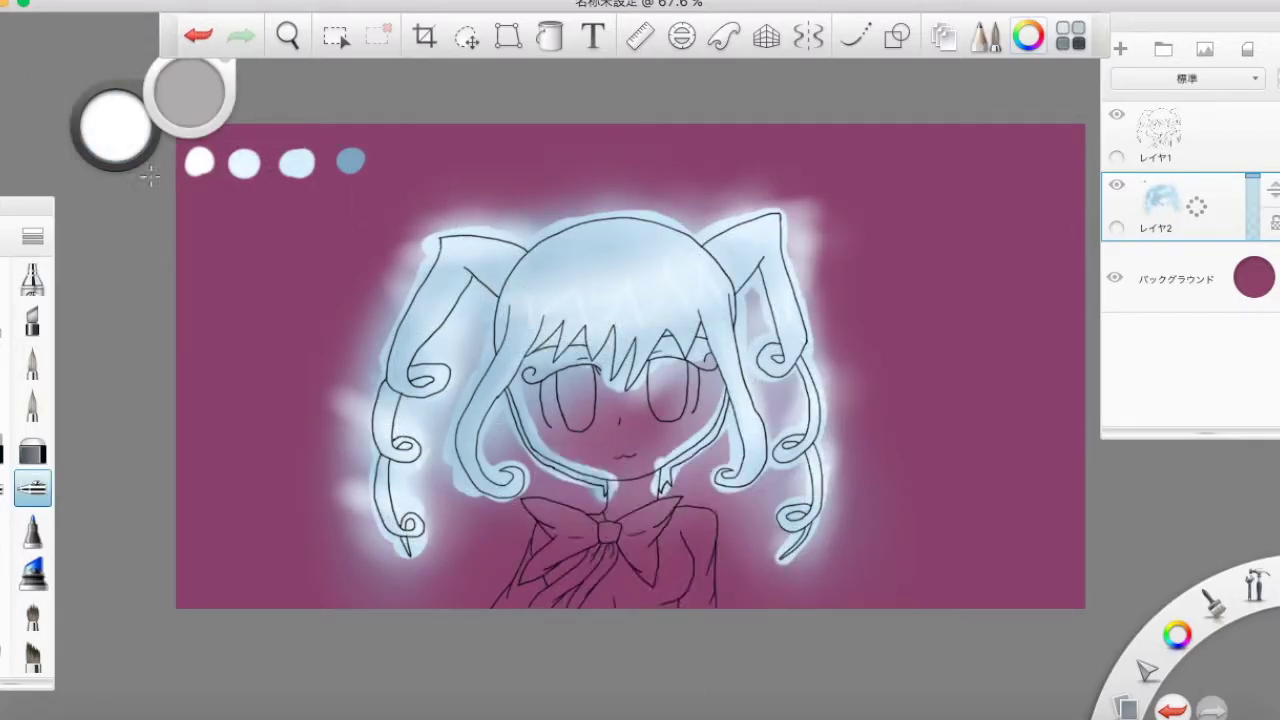
Undo the last five brush strokes on the hair layer.
key(super+z)
key(super+z)
key(super+z)
key(super+z)
key(super+z)
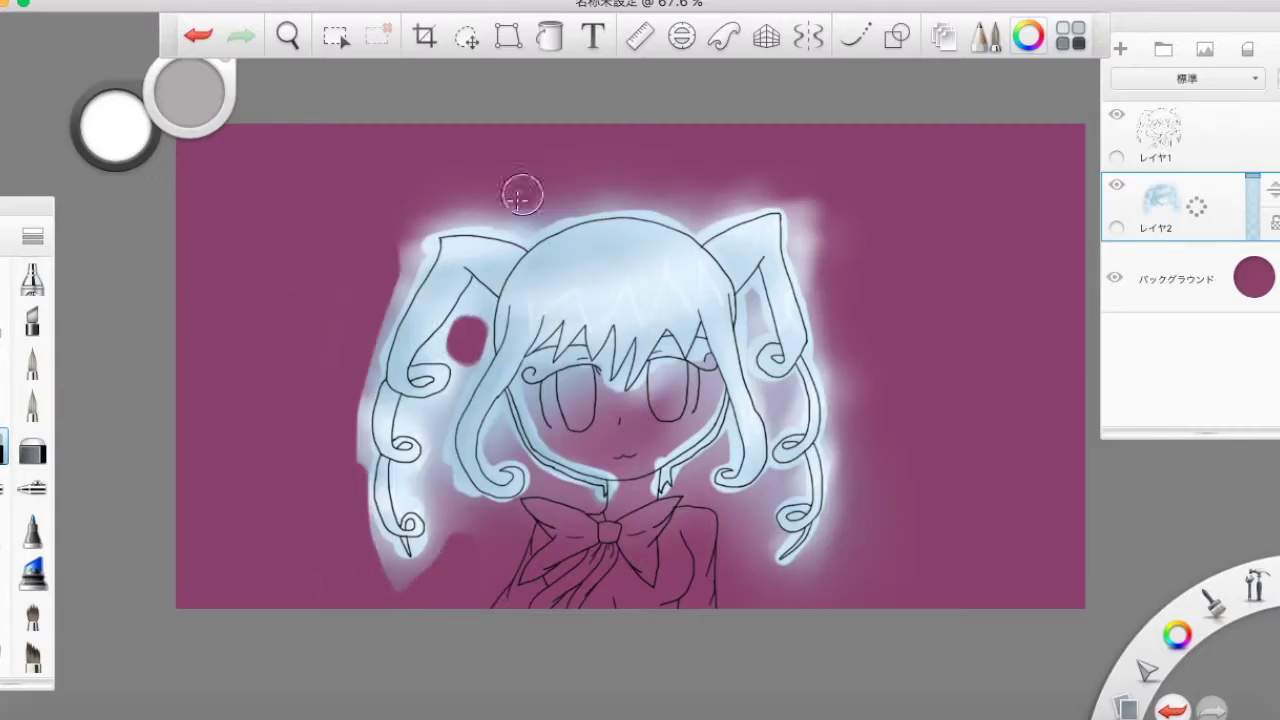
Erase the hair colour spilling outside the line art around the bottom curl and tip of the right twin tail.
click(663, 299)
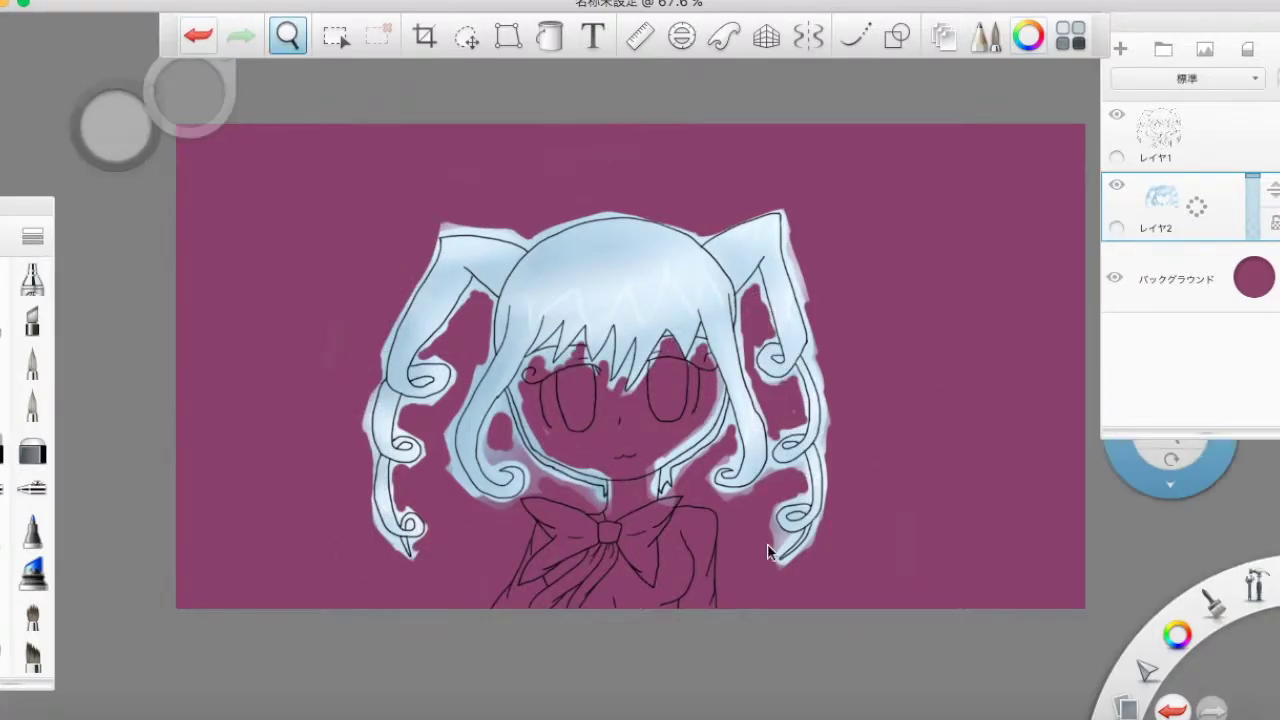
scroll(828, 563, up, 5)
mouse_move(560, 529)
mouse_down()
mouse_move(640, 420)
mouse_move(443, 326)
mouse_move(540, 300)
mouse_up()
mouse_move(598, 266)
mouse_down()
mouse_move(643, 260)
mouse_move(634, 376)
mouse_up()
drag(678, 158, 674, 106)
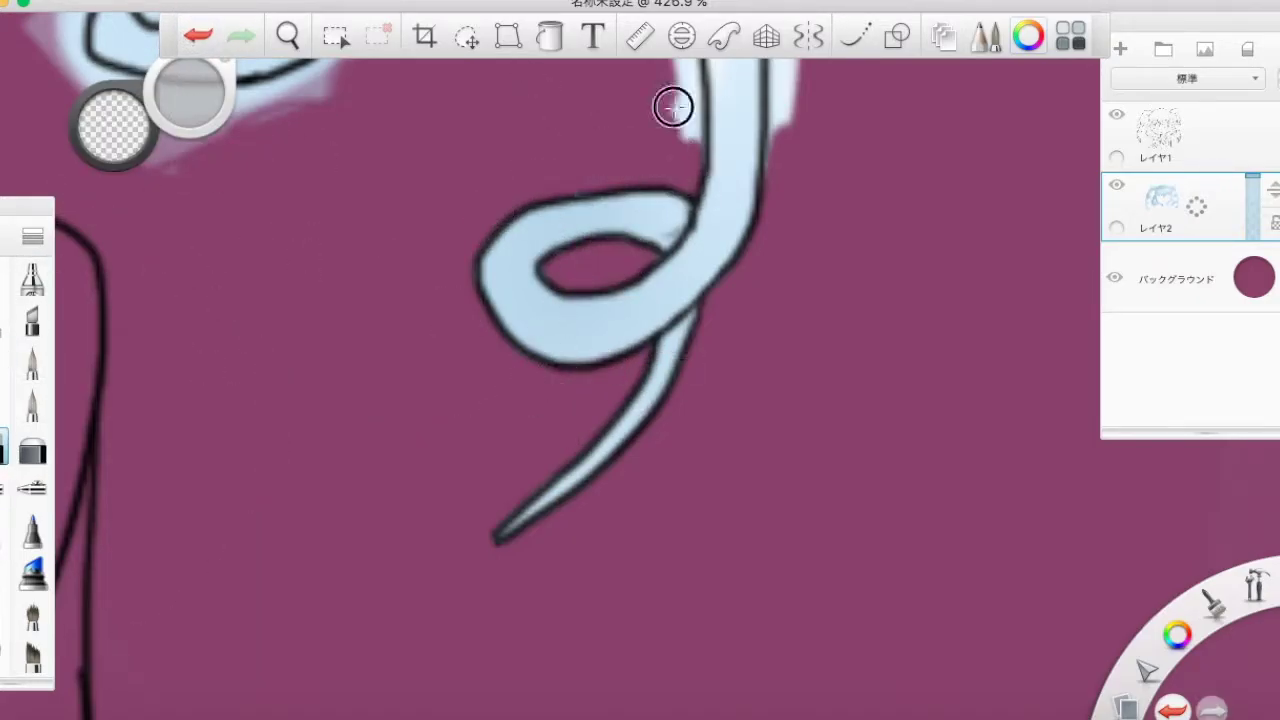
Erase the colour spilling past the outlines of the right twin tail's lower strands and middle curl.
scroll(449, 300, up, 5)
key(space)
scroll(557, 230, up, 5)
mouse_move(460, 600)
mouse_down()
mouse_move(403, 560)
mouse_move(330, 375)
mouse_up()
scroll(600, 380, down, 5)
scroll(600, 380, left, 5)
mouse_move(346, 626)
mouse_down()
mouse_move(289, 514)
mouse_move(449, 449)
mouse_move(454, 331)
mouse_move(251, 371)
mouse_move(150, 560)
mouse_up()
Erase the colour spilling outside the right twin tail's thin strand and large upper curl.
scroll(777, 220, up, 5)
drag(777, 220, 780, 640)
scroll(806, 374, down, 5)
mouse_move(806, 374)
mouse_down()
mouse_move(682, 590)
mouse_move(857, 352)
mouse_move(696, 446)
mouse_up()
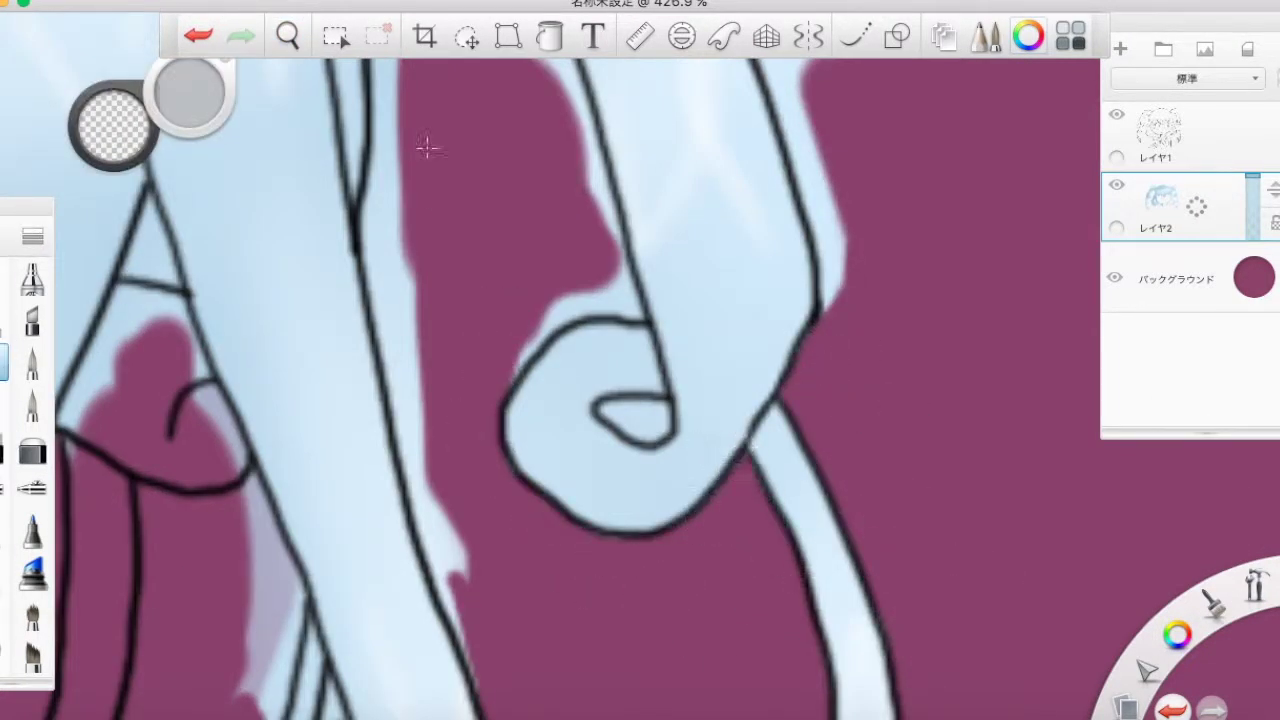
mouse_move(643, 319)
mouse_down()
mouse_move(432, 256)
mouse_move(602, 205)
mouse_move(832, 259)
mouse_move(866, 507)
mouse_move(447, 536)
mouse_move(603, 288)
mouse_up()
Erase the excess colour along the inner and outer edges of the right twin tail's upper section.
scroll(891, 457, up, 5)
scroll(891, 457, left, 2)
scroll(603, 288, down, 5)
mouse_move(820, 563)
mouse_down()
mouse_move(746, 363)
mouse_move(740, 160)
mouse_up()
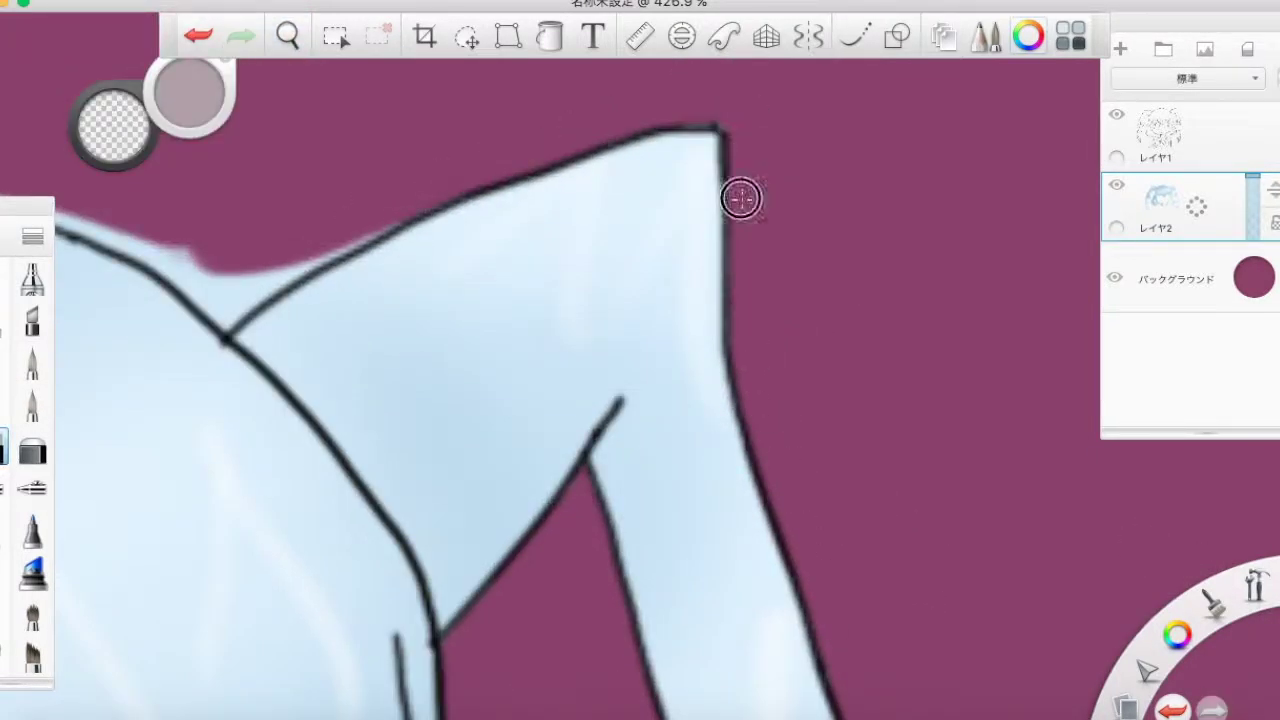
Erase the excess colour above the crown of the head and along the left twin tail's upper outer edge.
scroll(885, 533, up, 5)
scroll(474, 291, left, 2)
scroll(317, 386, up, 3)
scroll(437, 437, down, 5)
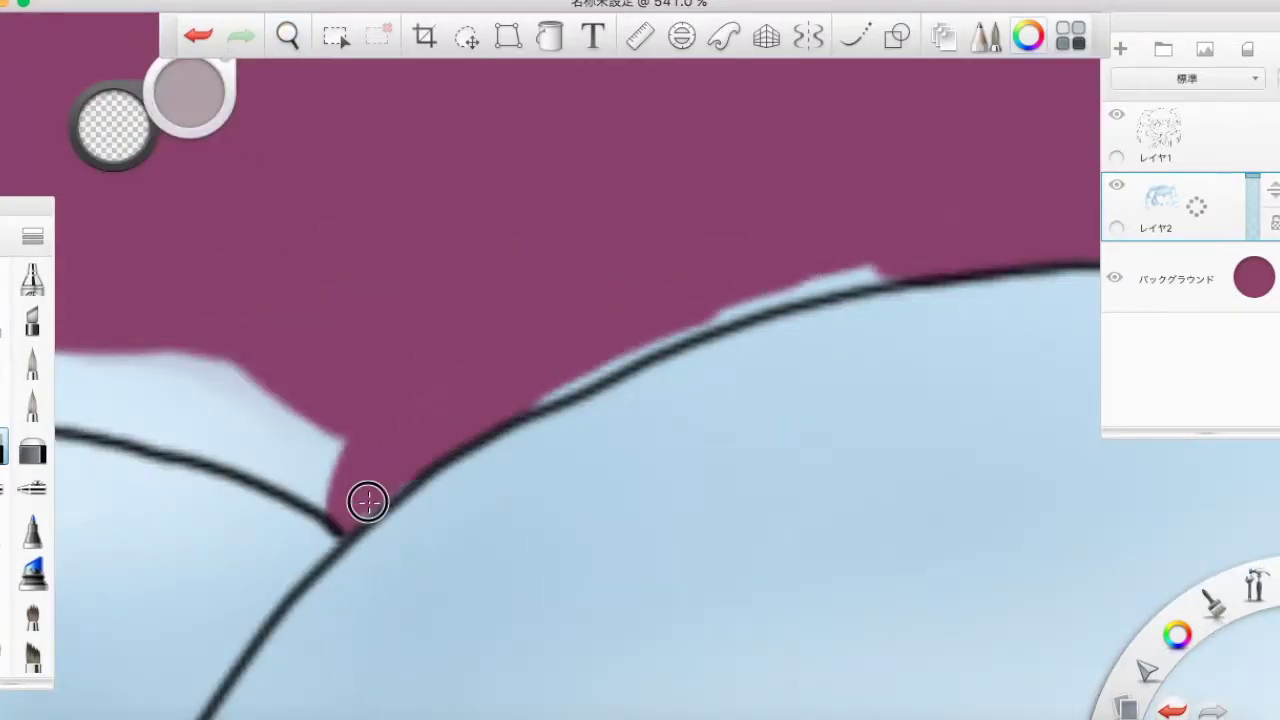
mouse_move(891, 311)
mouse_down()
mouse_move(700, 328)
mouse_move(200, 690)
mouse_up()
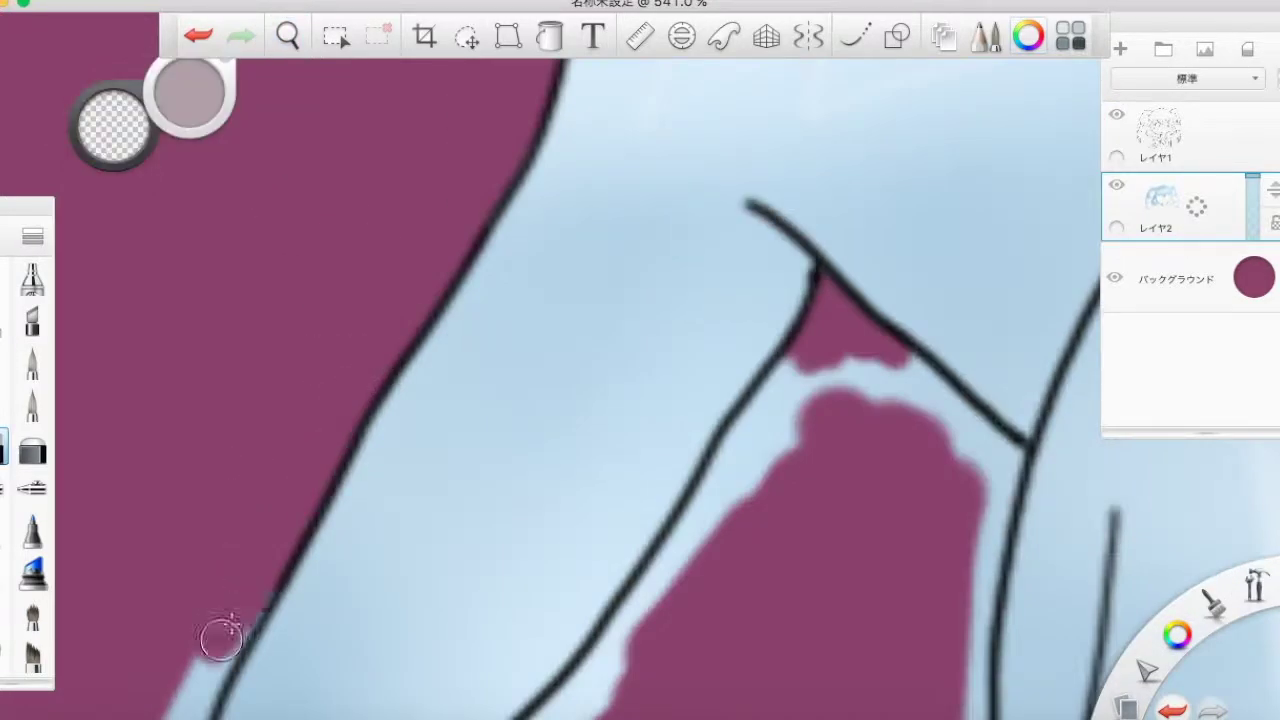
Erase the excess colour around the left twin tail's upper section, its curls and the gap beside the head.
drag(221, 638, 988, 590)
drag(995, 654, 603, 649)
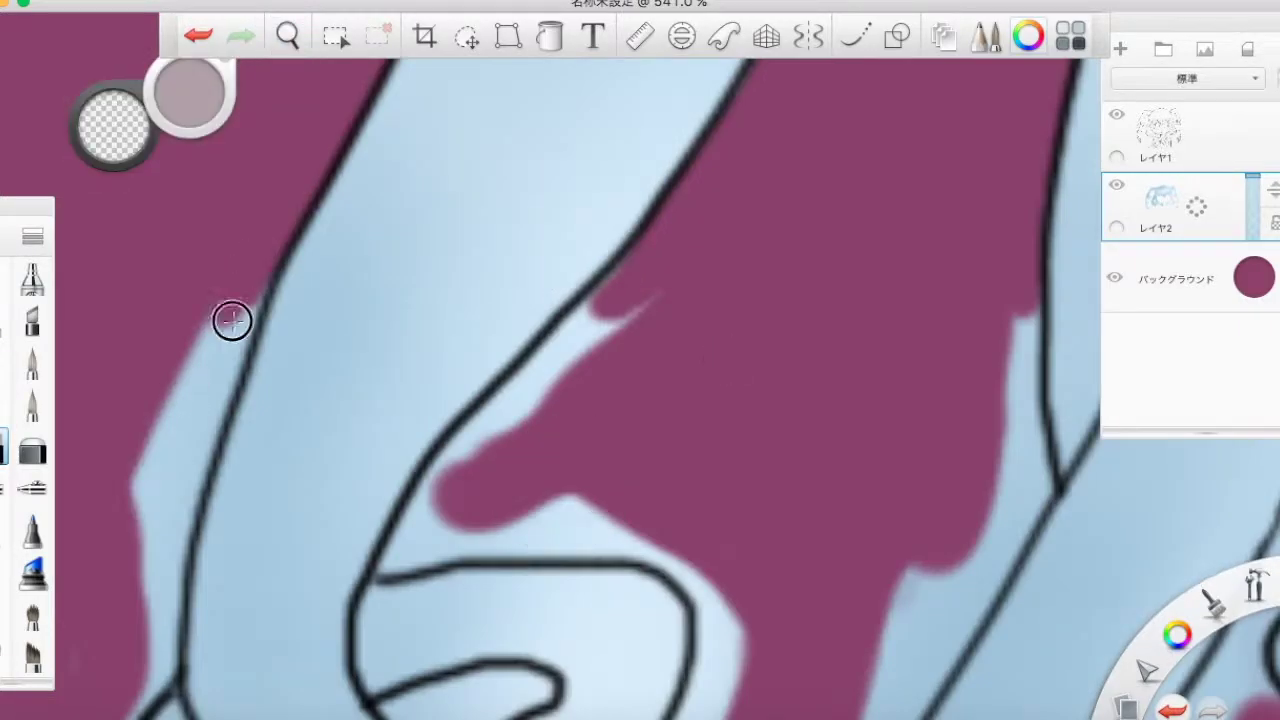
mouse_move(231, 317)
mouse_down()
mouse_move(417, 517)
mouse_move(1058, 507)
mouse_up()
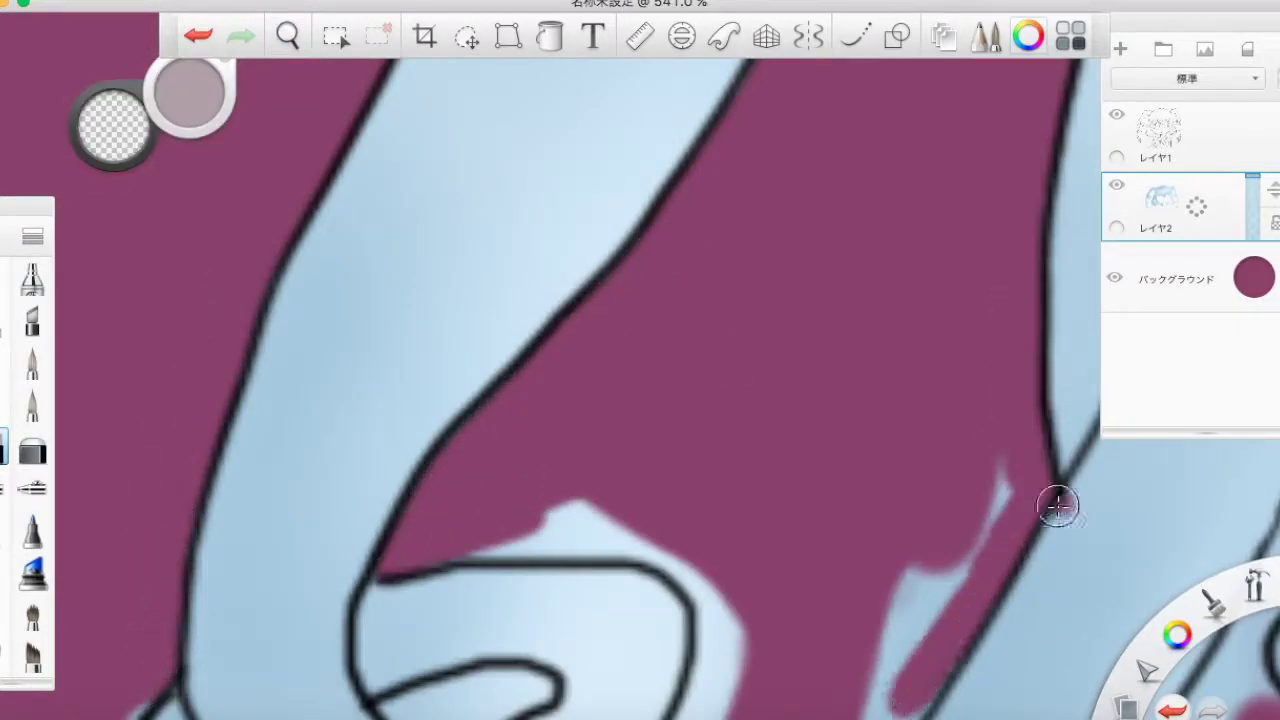
drag(1058, 507, 900, 690)
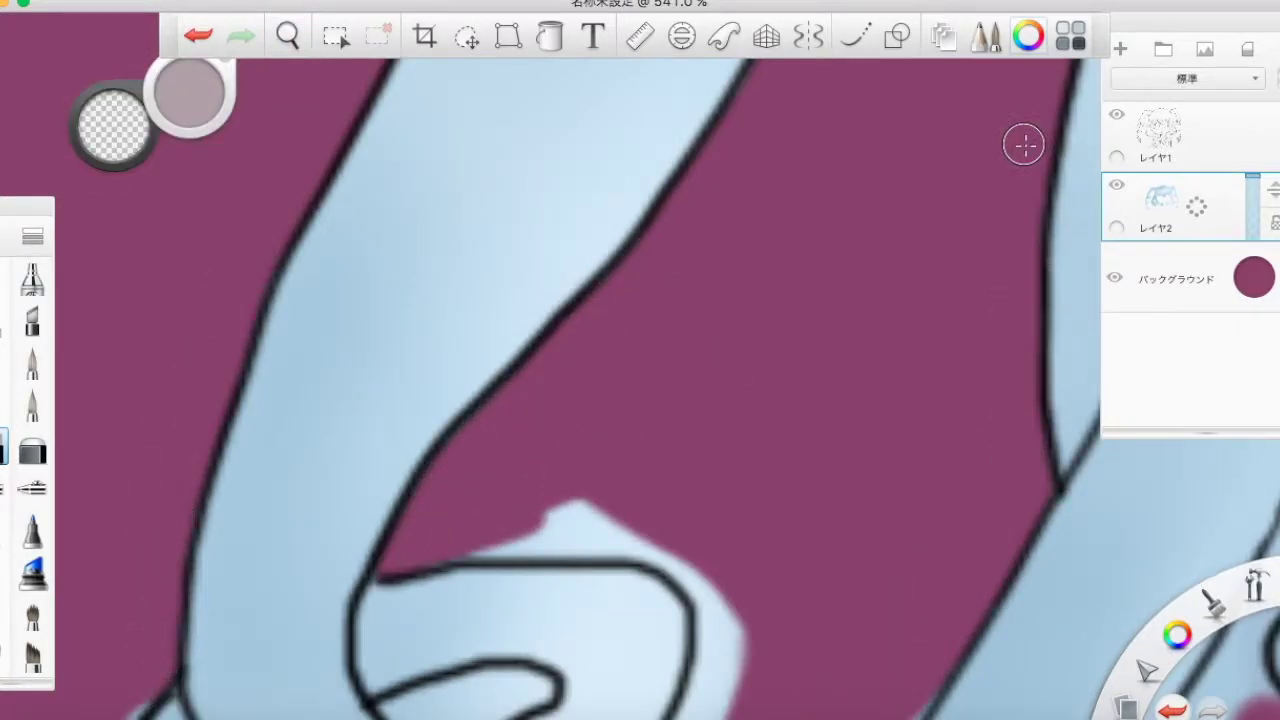
drag(480, 530, 743, 623)
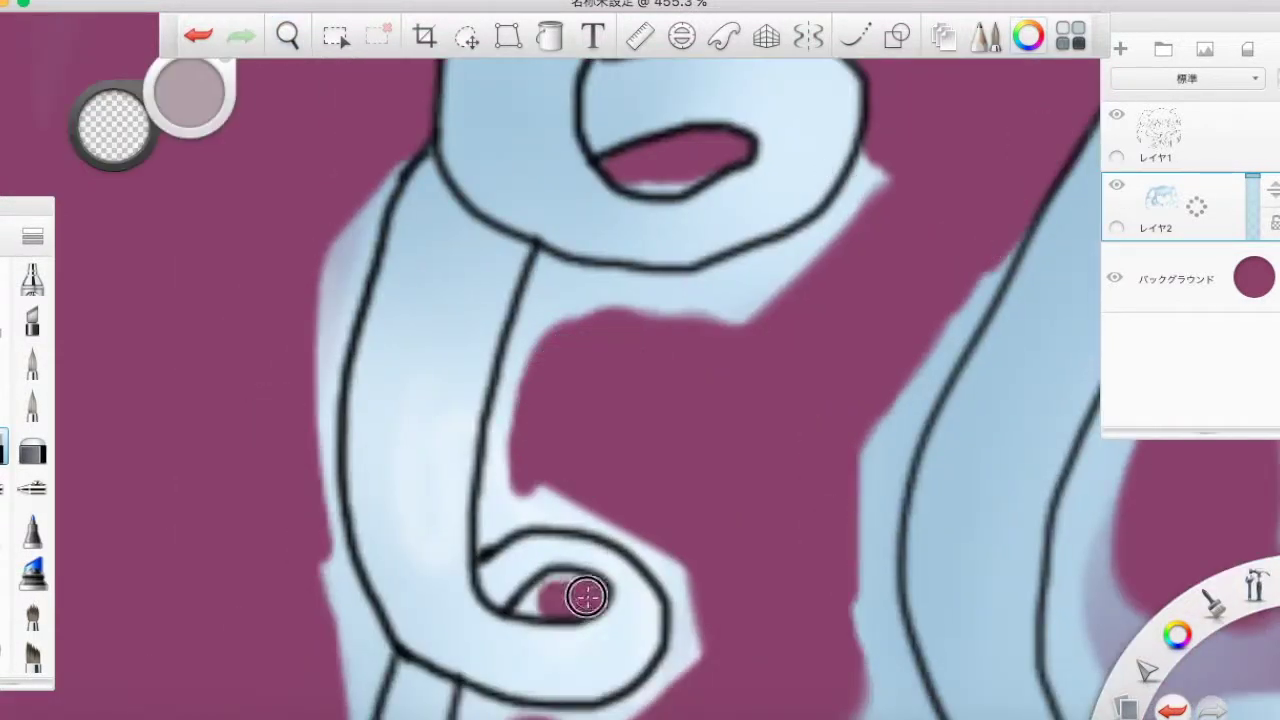
mouse_move(586, 597)
mouse_down()
mouse_move(606, 294)
mouse_move(700, 640)
mouse_move(384, 651)
mouse_up()
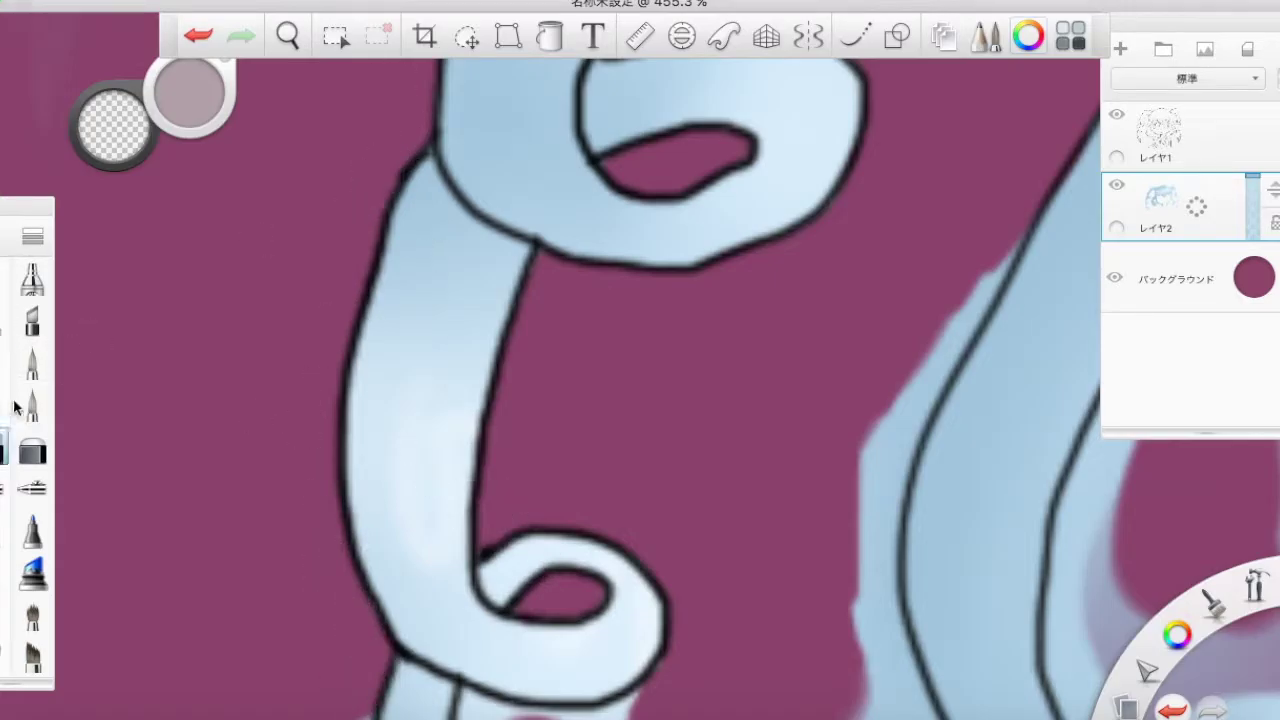
Erase the colour spilling outside the left face-framing lock and its lower curl.
drag(1010, 240, 893, 702)
scroll(363, 214, down, 2)
mouse_move(363, 214)
mouse_down()
mouse_move(529, 506)
mouse_move(497, 171)
mouse_move(533, 349)
mouse_move(950, 300)
mouse_up()
scroll(569, 614, right, 5)
mouse_move(569, 614)
mouse_down()
mouse_move(654, 251)
mouse_move(648, 561)
mouse_up()
mouse_move(842, 311)
mouse_down()
mouse_move(751, 451)
mouse_move(927, 463)
mouse_move(880, 543)
mouse_move(757, 120)
mouse_move(1086, 517)
mouse_move(855, 517)
mouse_move(908, 415)
mouse_up()
Erase the hair colour spilling between the bangs' tips and onto the face beside the left eye.
key(space)
mouse_move(331, 352)
mouse_down()
mouse_move(500, 457)
mouse_move(986, 517)
mouse_move(1049, 120)
mouse_move(574, 640)
mouse_move(766, 246)
mouse_move(931, 189)
mouse_move(397, 117)
mouse_move(22, 180)
mouse_move(131, 537)
mouse_move(451, 223)
mouse_move(755, 490)
mouse_up()
key(space)
key(space)
key(space)
mouse_move(764, 599)
mouse_down()
mouse_move(903, 411)
mouse_move(849, 480)
mouse_move(629, 429)
mouse_move(474, 337)
mouse_up()
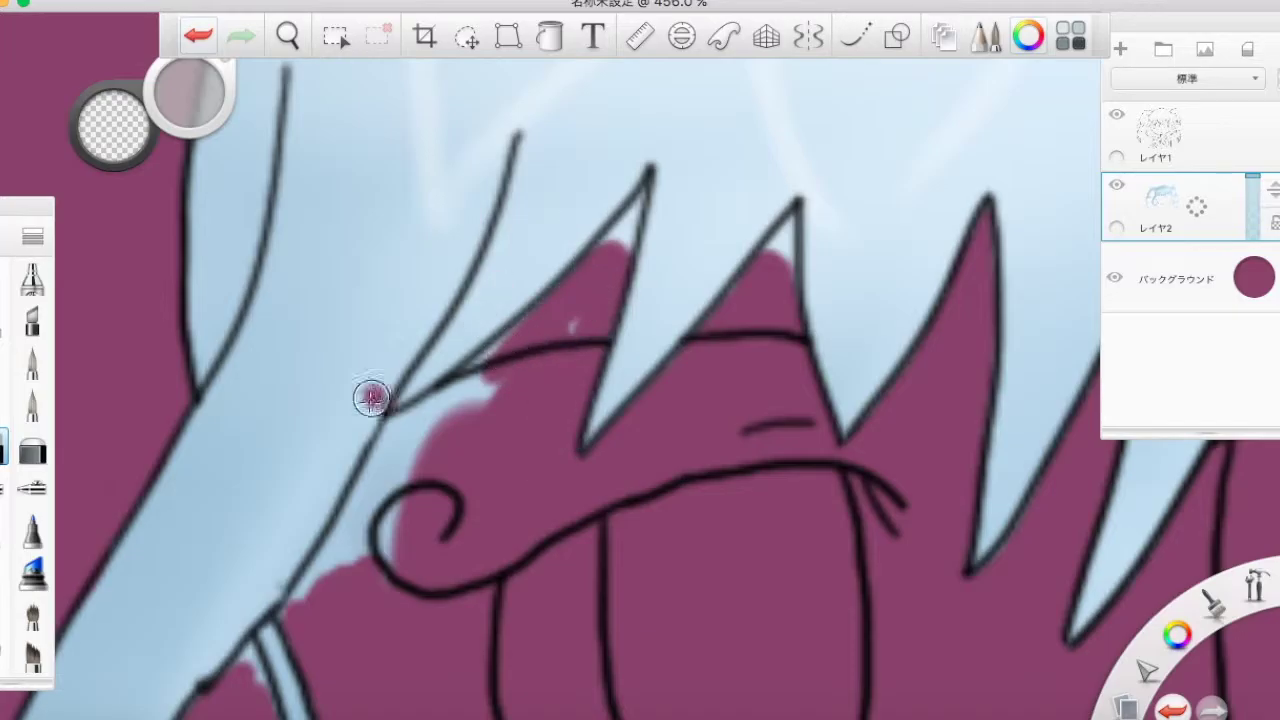
drag(378, 451, 249, 654)
Add a layer beneath the hair colour and paint the bow's wings pale beige.
key(space)
key(super+l)
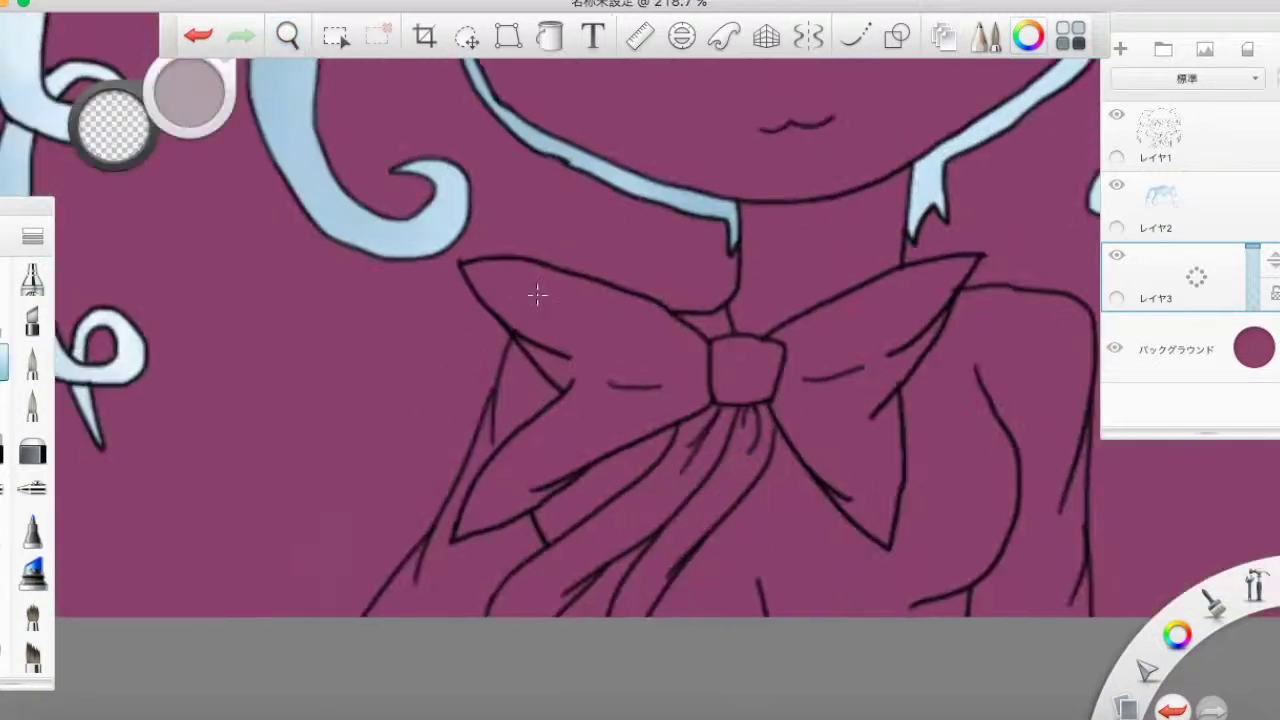
click(112, 125)
click(32, 362)
click(106, 108)
mouse_move(490, 300)
mouse_down()
mouse_move(908, 286)
mouse_move(870, 420)
mouse_up()
Paint the bow's knot orange-brown and its hanging ribbon tails dark brown.
click(112, 125)
click(103, 140)
scroll(663, 371, up, 5)
mouse_move(600, 420)
mouse_down()
mouse_move(486, 549)
mouse_move(476, 622)
mouse_up()
scroll(476, 622, down, 5)
mouse_move(737, 271)
mouse_down()
mouse_move(371, 506)
mouse_move(695, 411)
mouse_move(920, 157)
mouse_up()
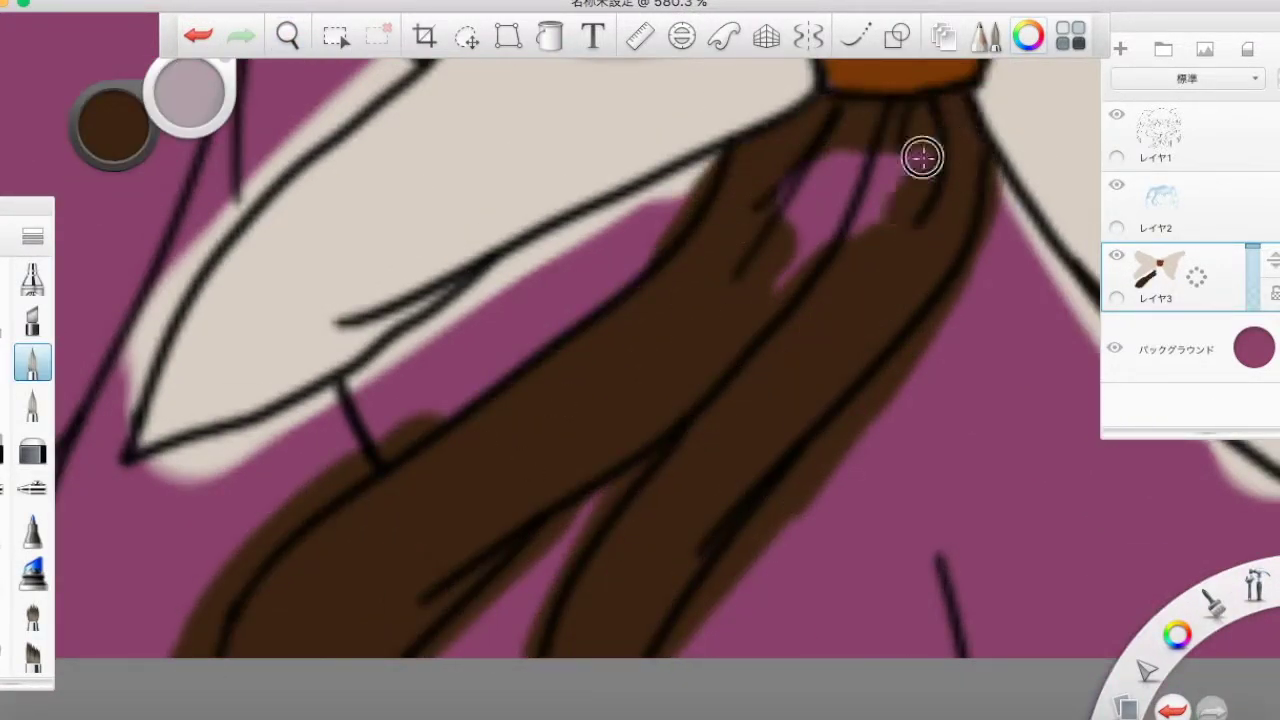
Recolour the bow's wings tan and airbrush darker tan shading along their folds and edges.
click(112, 118)
click(112, 108)
click(32, 488)
drag(340, 230, 660, 250)
drag(400, 560, 540, 350)
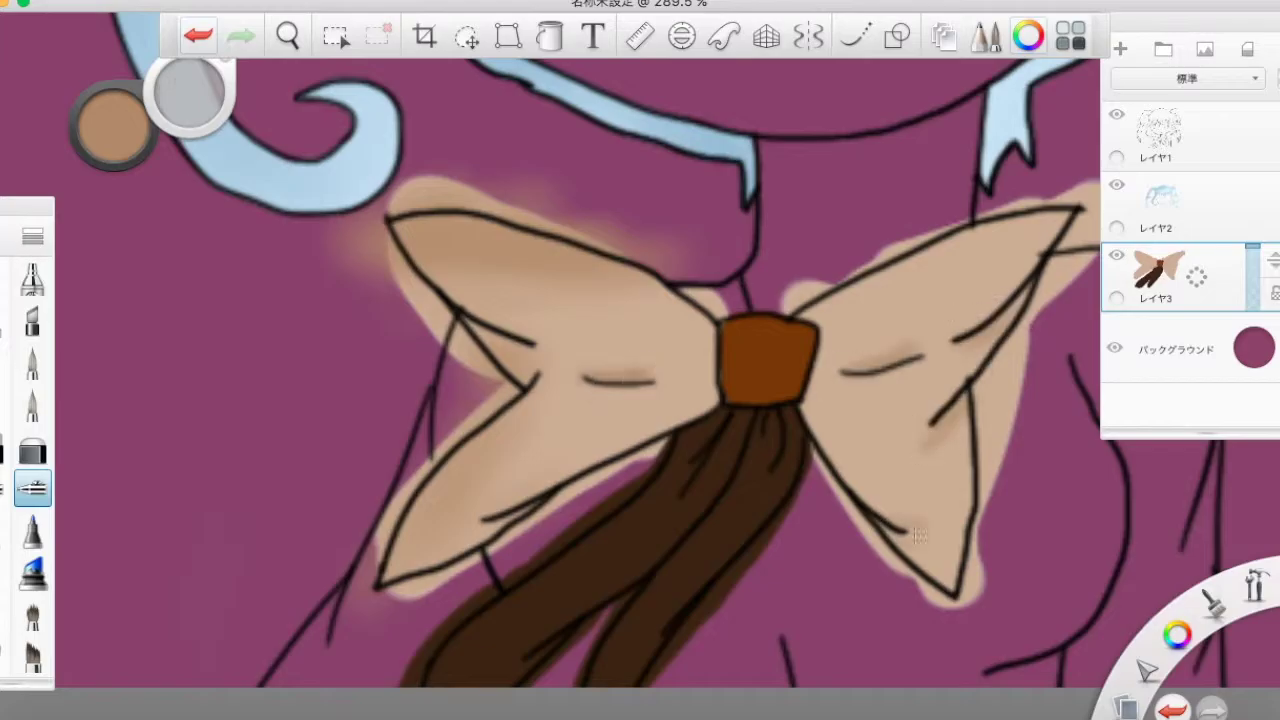
drag(470, 500, 630, 420)
drag(830, 380, 970, 580)
Undo the last wing shading strokes and airbrush darker brown shading onto the bow's knot and ribbon tails.
click(198, 35)
click(198, 35)
alt+click(728, 338)
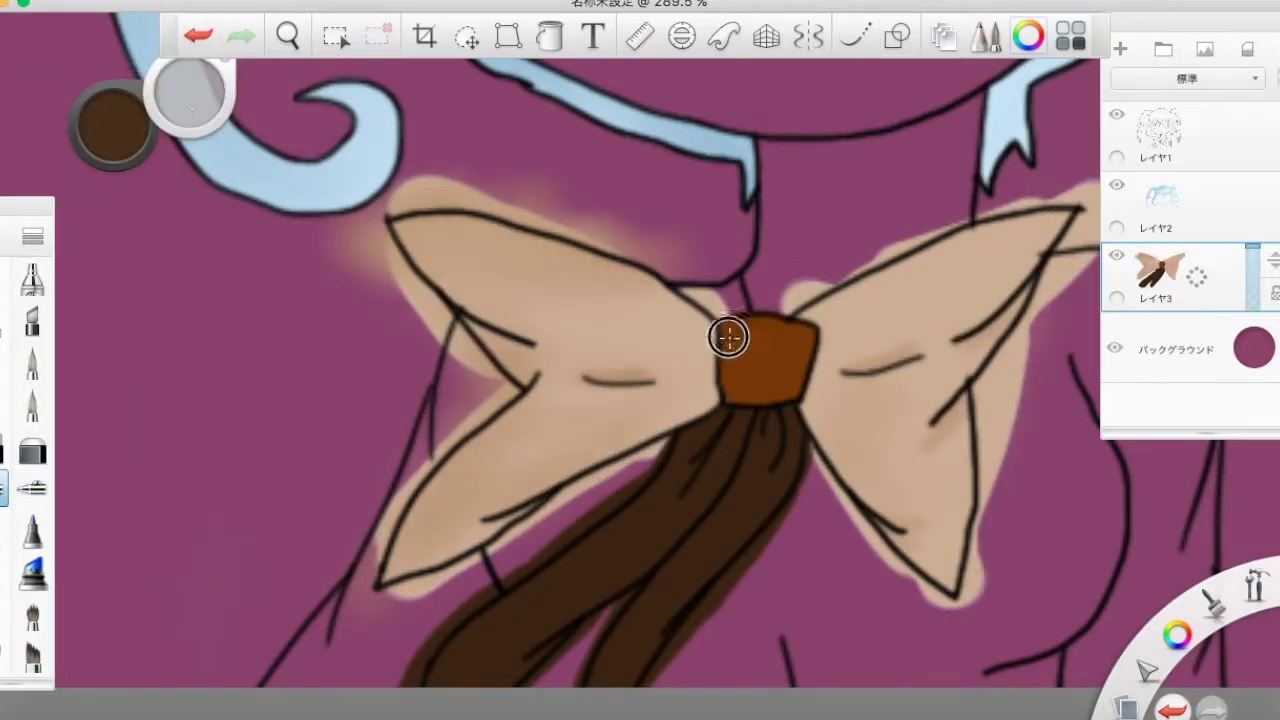
alt+click(747, 453)
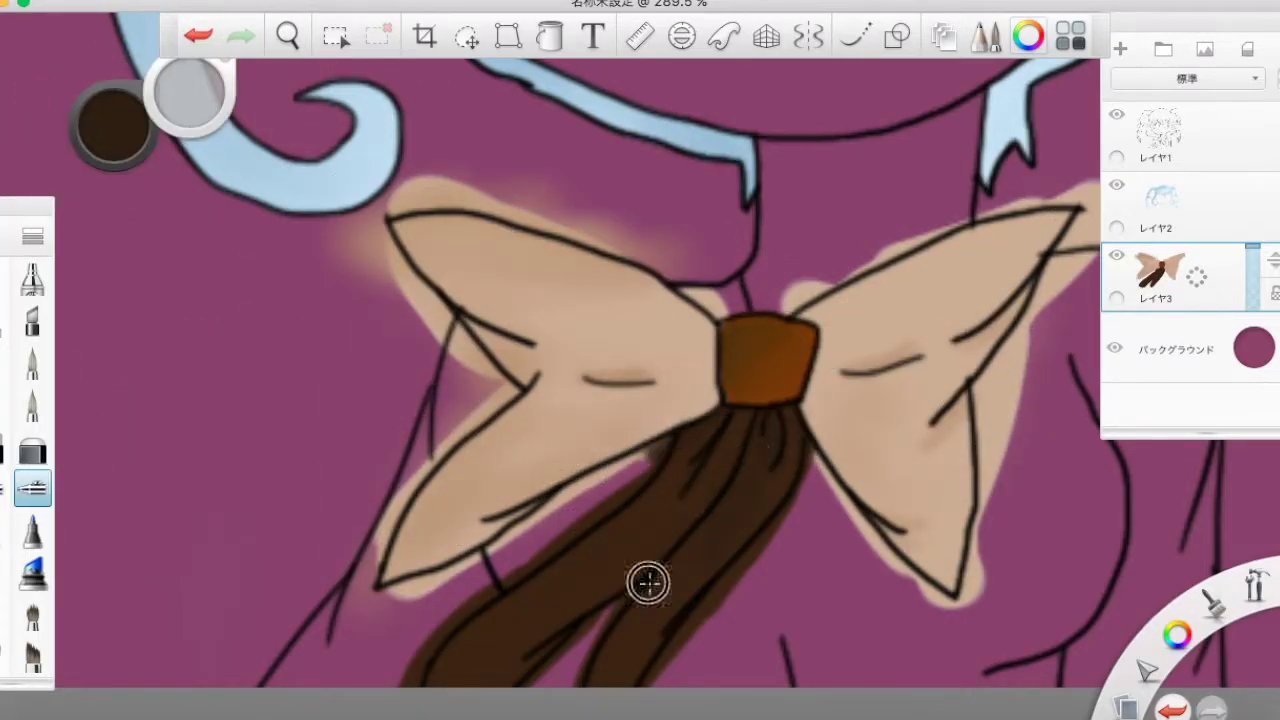
Erase the colour spilling outside the outlines of the bow's wings and ribbon tails.
scroll(619, 521, down, 3)
scroll(420, 414, up, 4)
key(e)
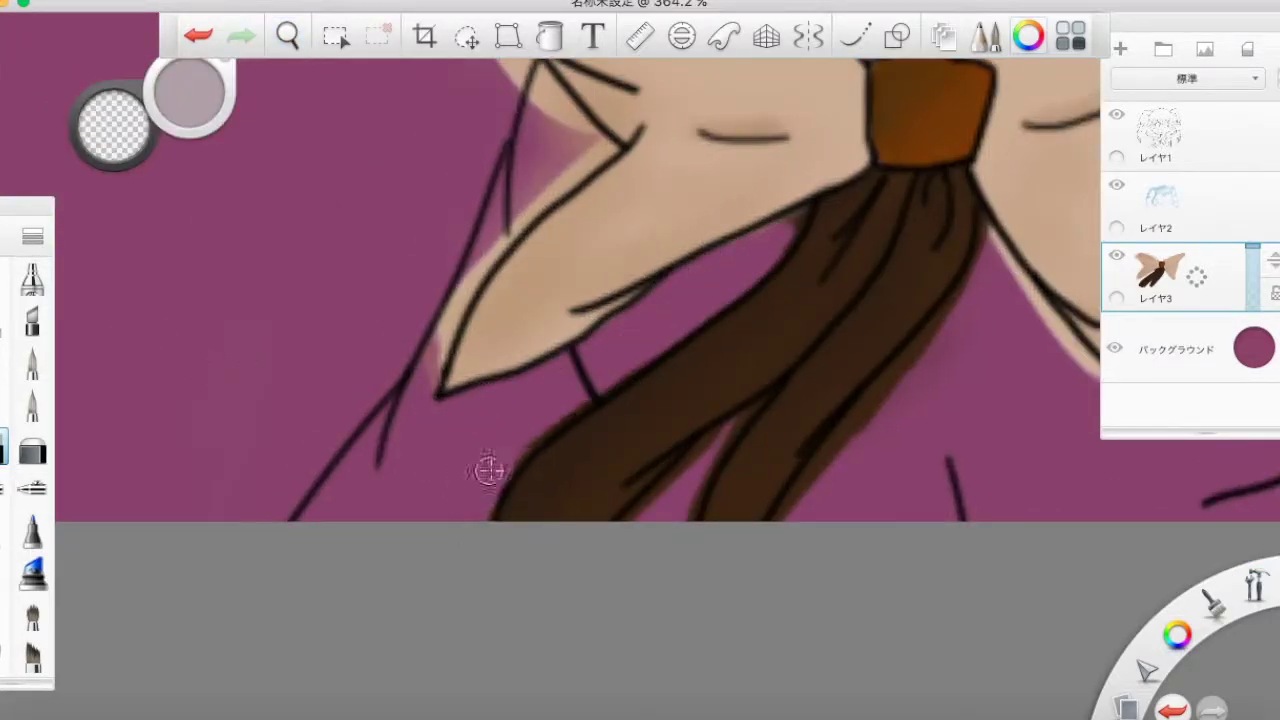
drag(440, 390, 501, 237)
scroll(788, 507, down, 3)
scroll(623, 371, up, 3)
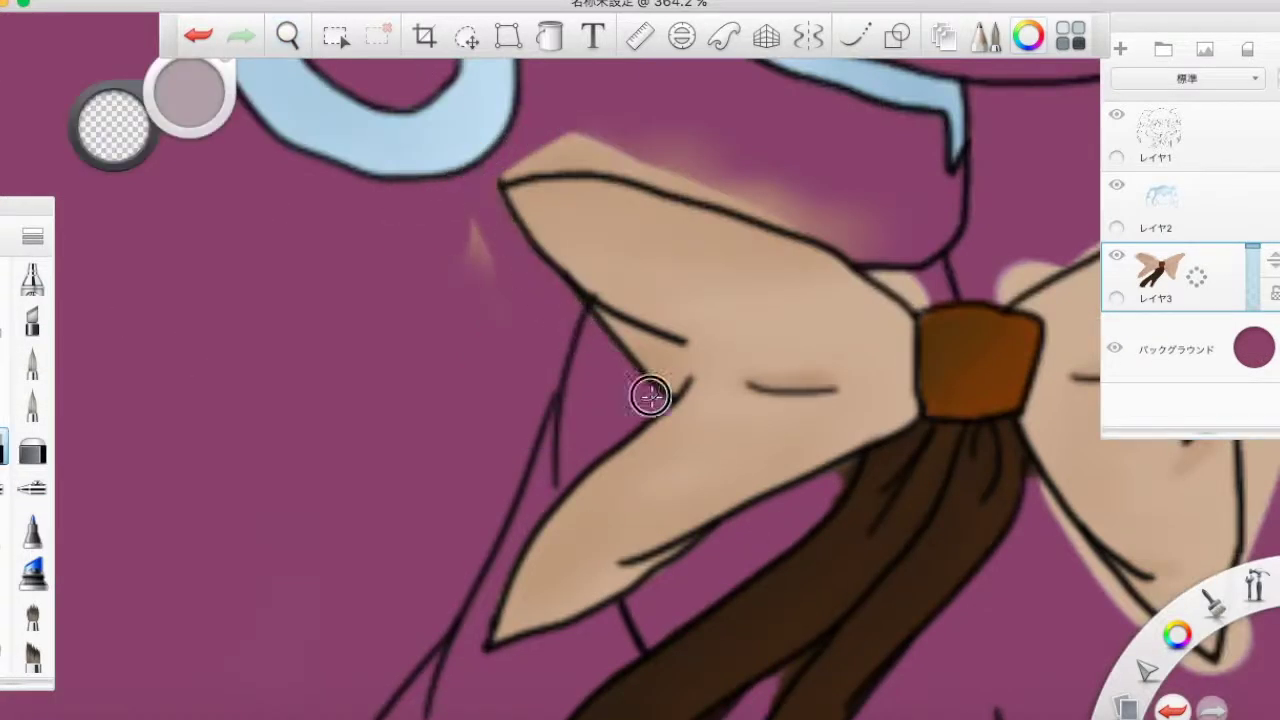
scroll(750, 140, right, 5)
mouse_move(781, 95)
mouse_down()
mouse_move(689, 551)
mouse_move(620, 625)
mouse_up()
scroll(528, 493, down, 3)
scroll(528, 493, down, 2)
Add a layer beneath the bow colour and paint the whole blouse light yellow.
click(1245, 201)
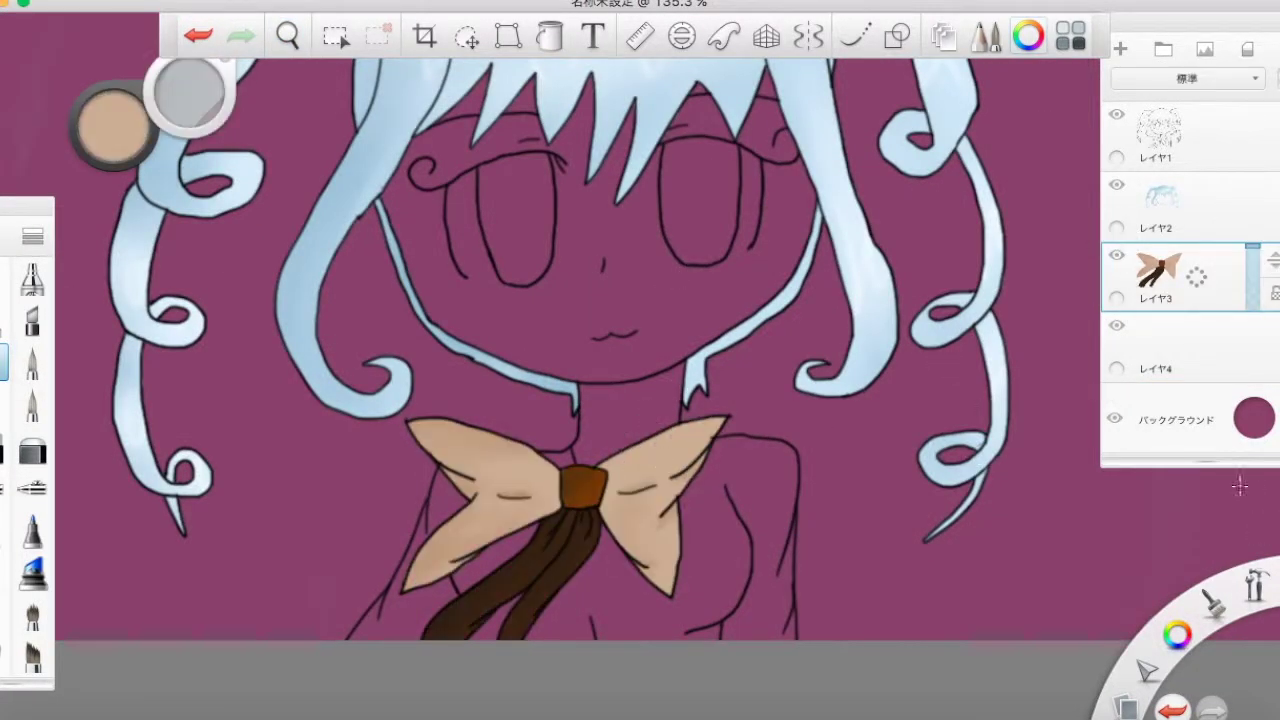
scroll(640, 360, up, 3)
click(110, 125)
click(110, 125)
click(1160, 345)
drag(400, 450, 850, 540)
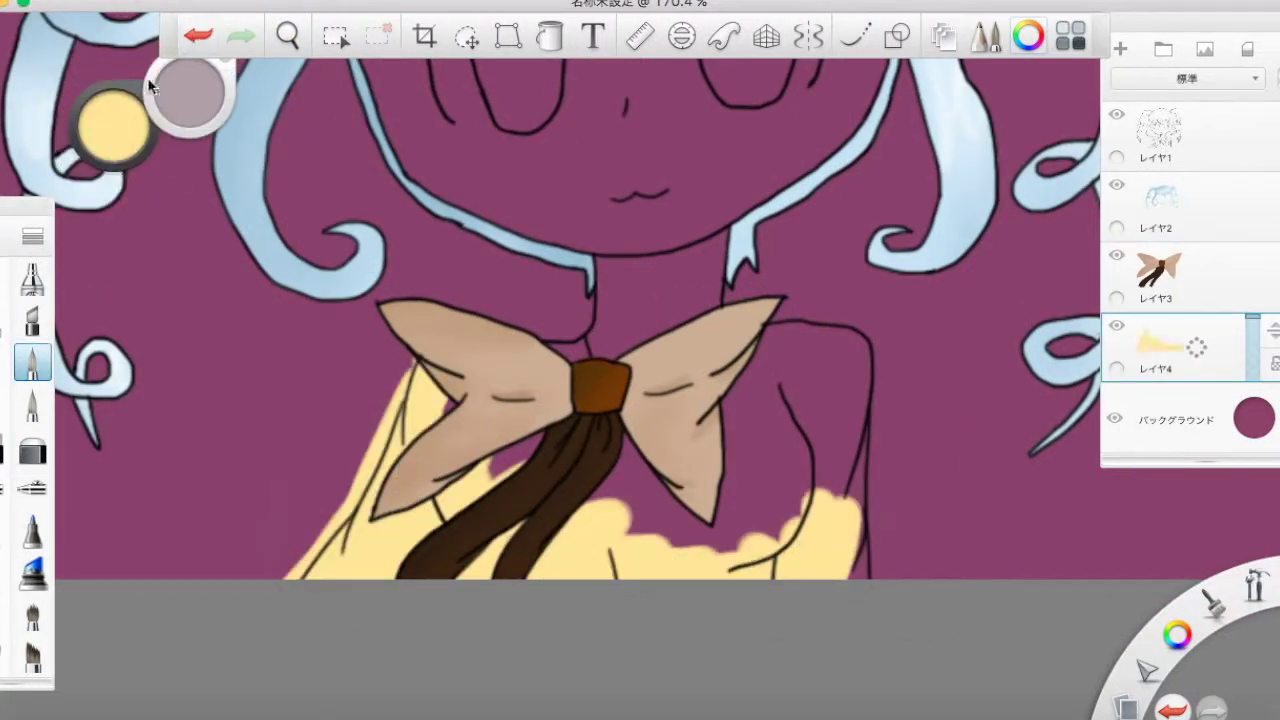
drag(900, 350, 657, 440)
Place light yellow and ochre swatches beside the figure and airbrush ochre shading along the blouse's folds.
click(143, 452)
click(110, 125)
click(196, 381)
click(32, 488)
drag(800, 400, 760, 545)
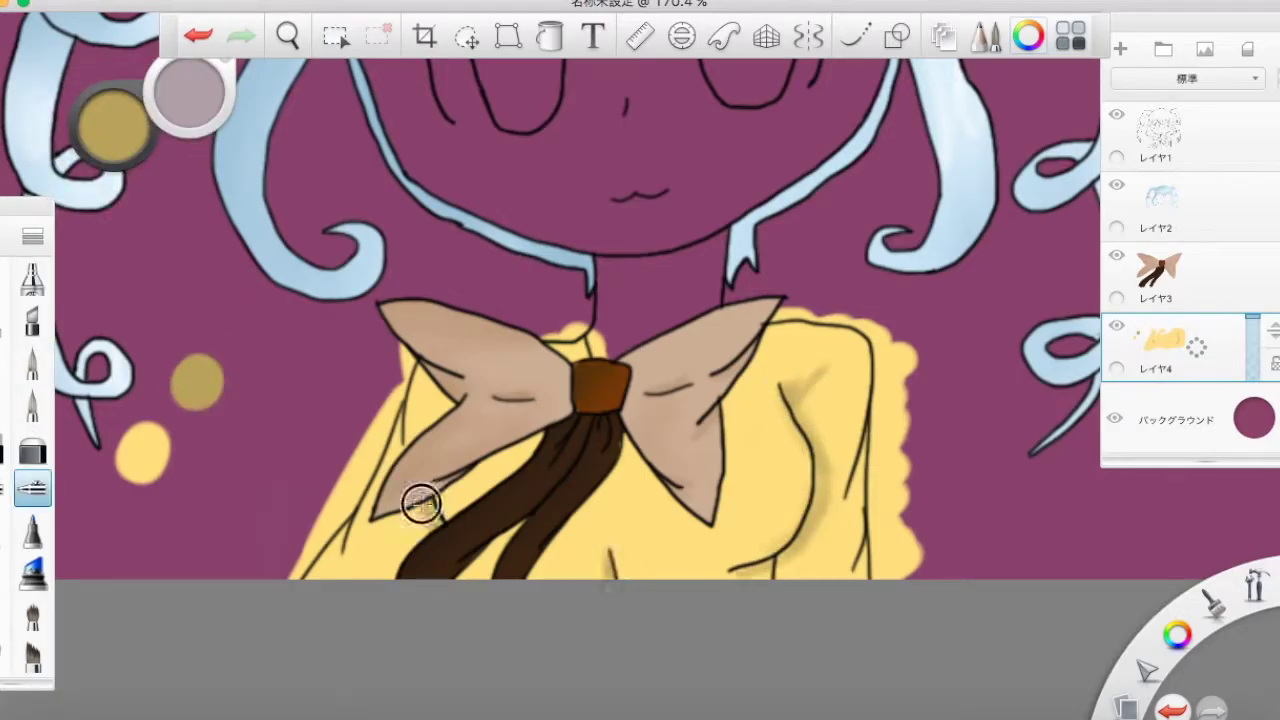
mouse_move(780, 330)
mouse_down()
mouse_move(420, 450)
mouse_move(523, 543)
mouse_move(405, 536)
mouse_up()
alt+click(405, 536)
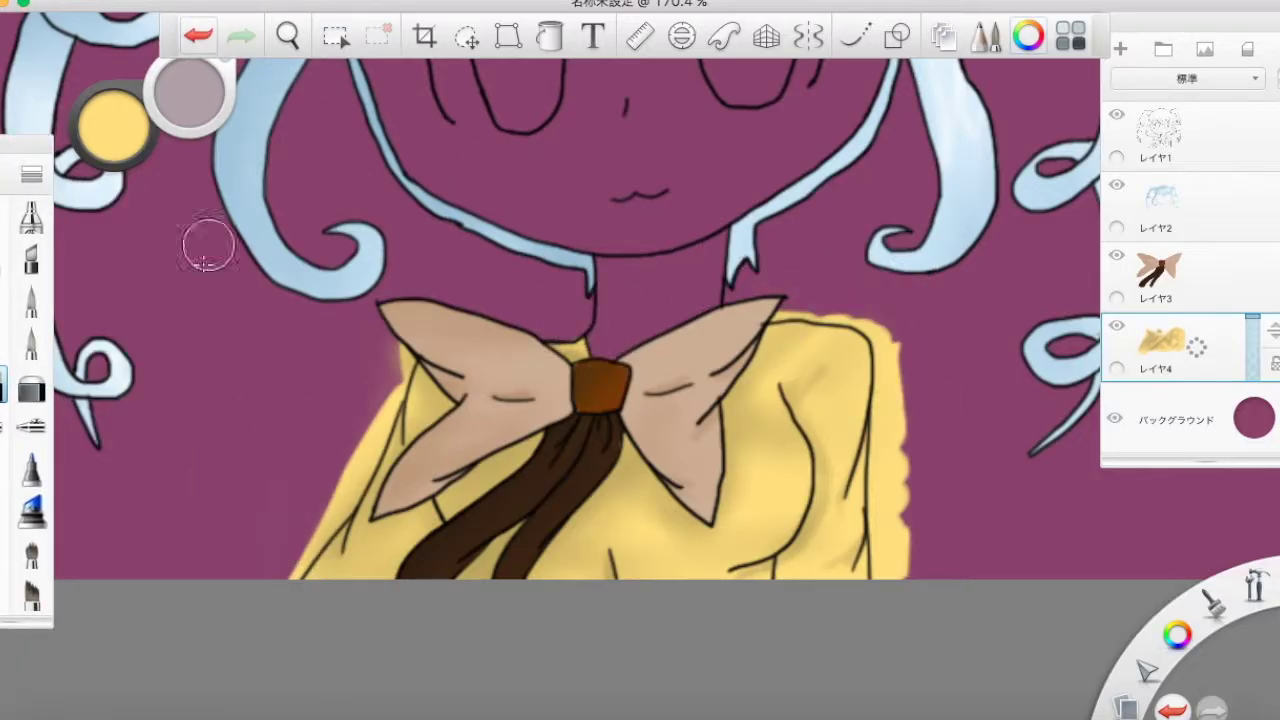
Erase the excess yellow around the blouse's outline and add a new layer beneath the blouse colour.
mouse_move(207, 246)
mouse_down()
mouse_move(689, 420)
mouse_move(760, 528)
mouse_move(851, 229)
mouse_up()
key(super+z)
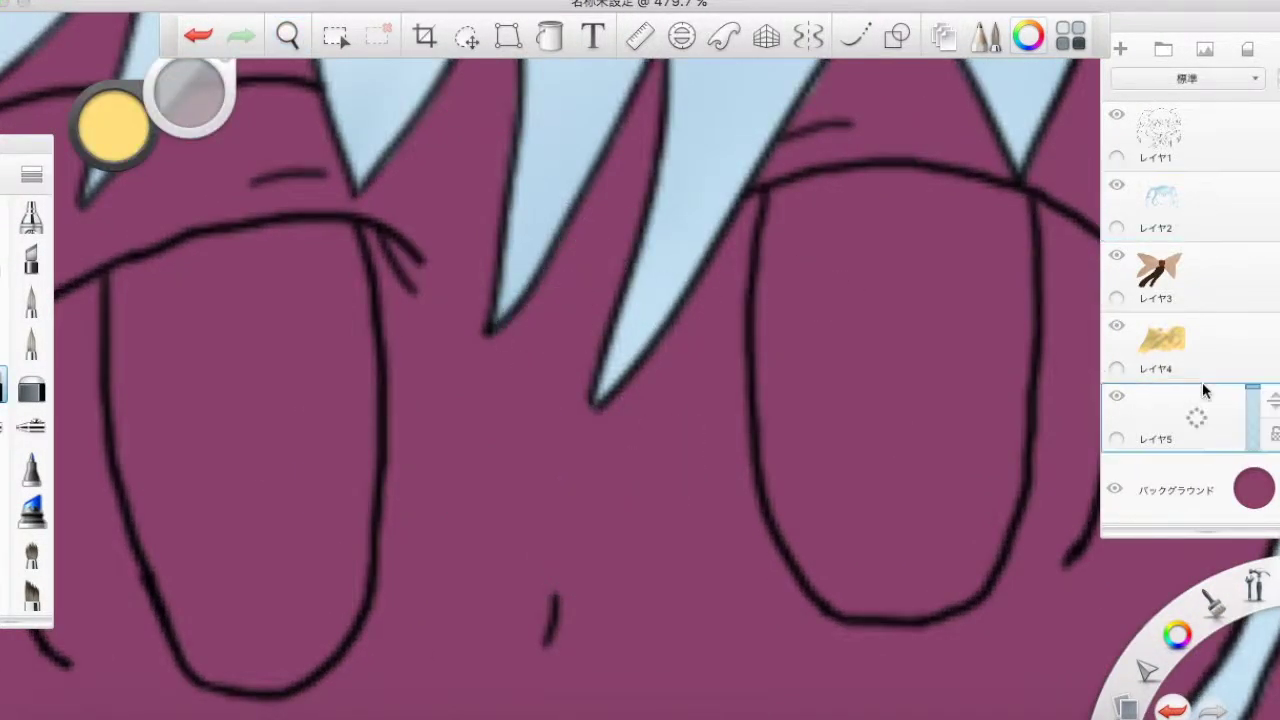
Place medium, dark and pale blue swatches below the nose and fill both irises with the pale blue.
click(116, 116)
click(565, 670)
click(652, 675)
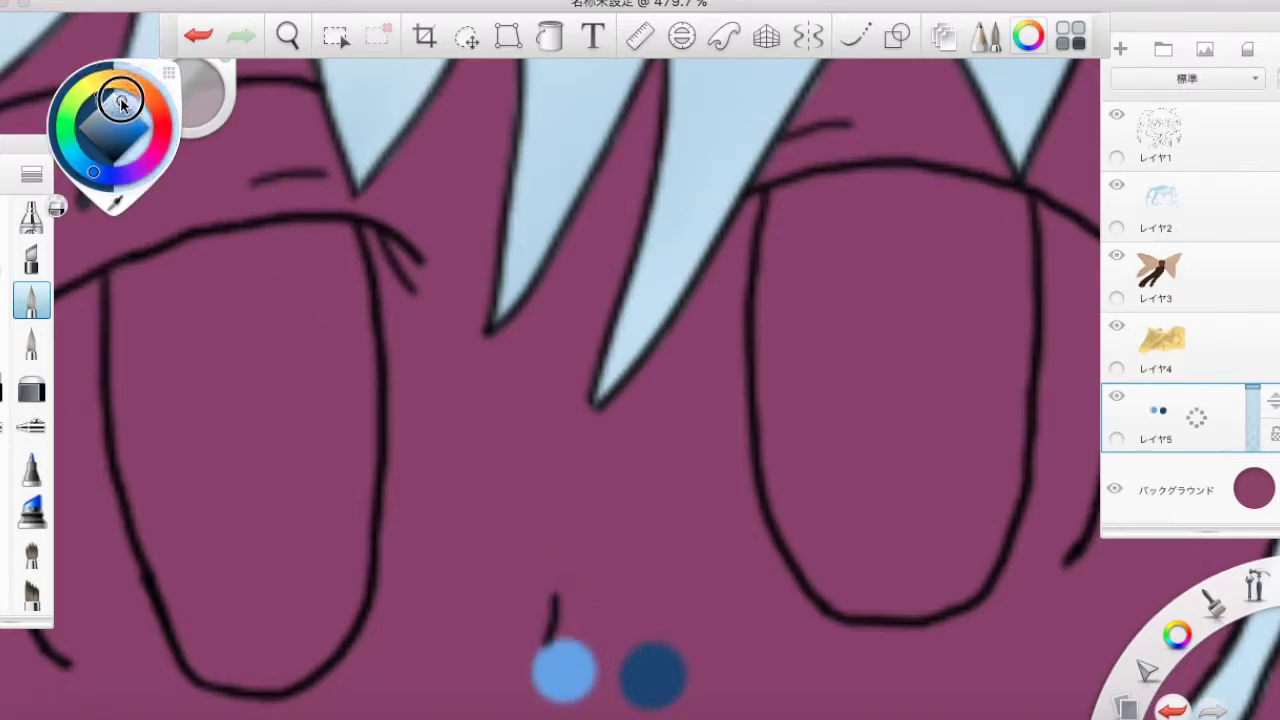
click(460, 665)
drag(240, 250, 254, 380)
drag(800, 200, 1022, 578)
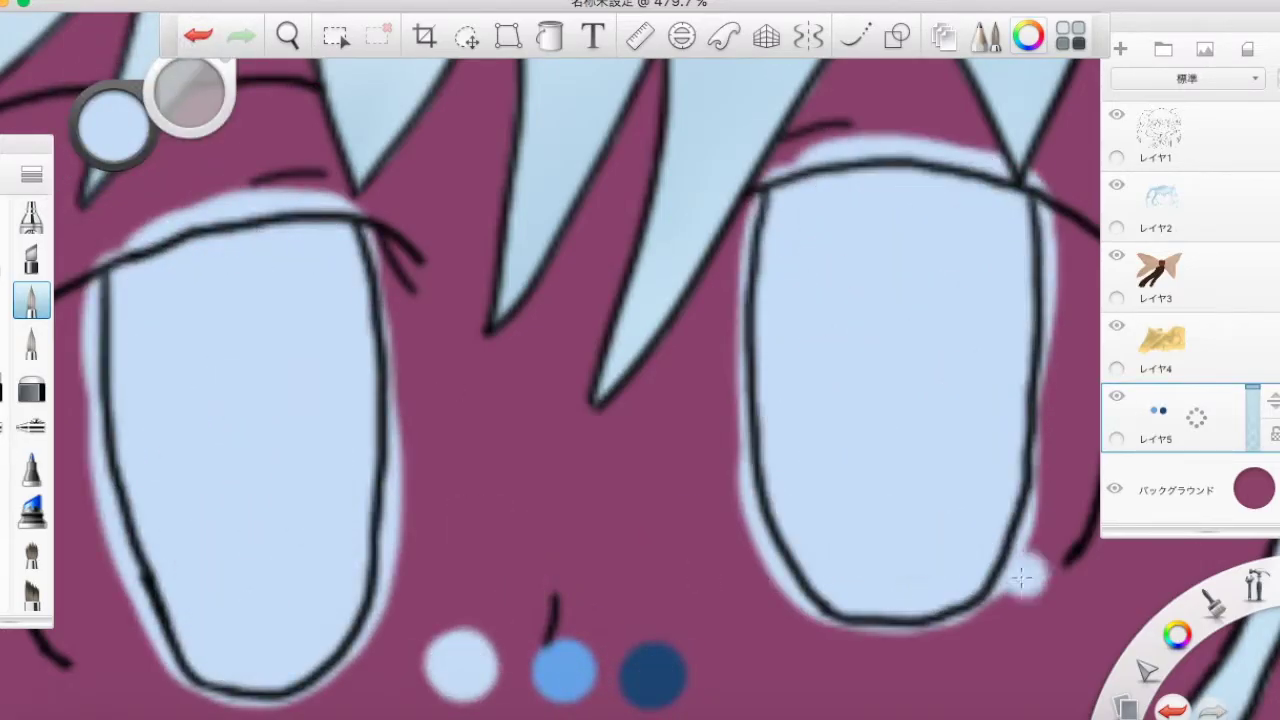
Airbrush a medium-blue vertical pupil and medium-blue upper shading into each iris.
click(31, 425)
drag(250, 320, 262, 615)
drag(890, 260, 895, 316)
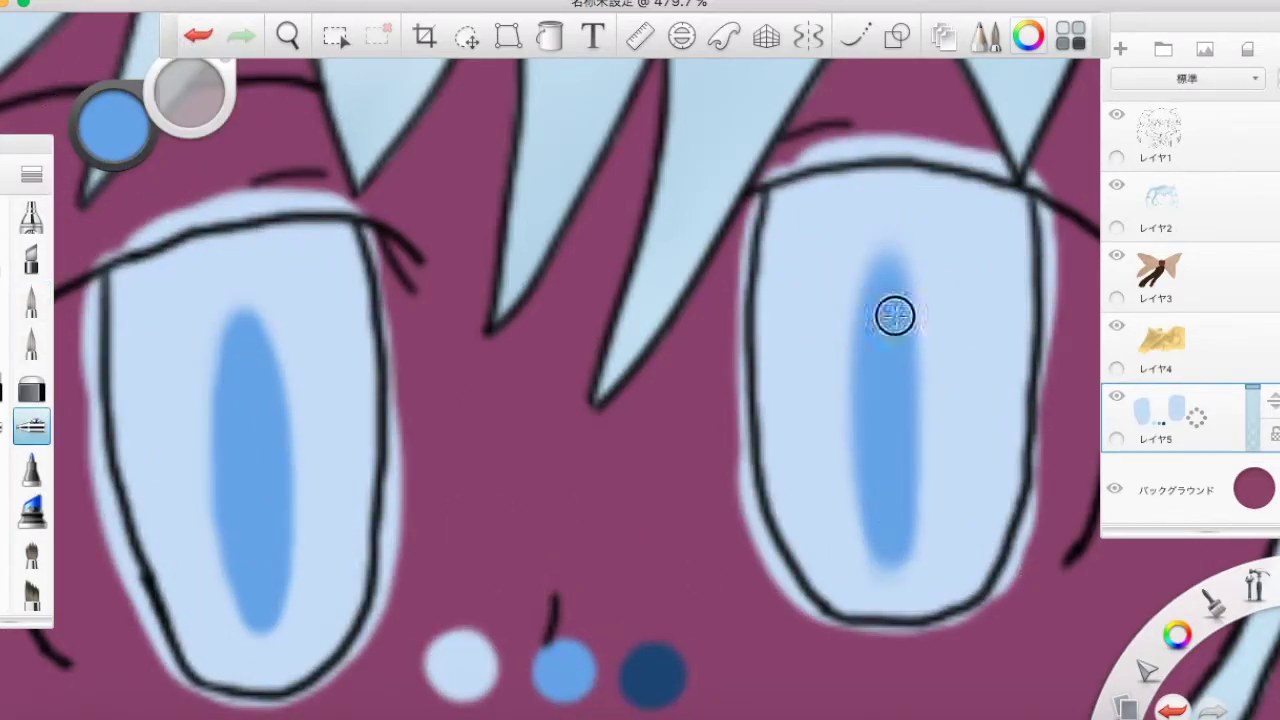
mouse_move(876, 444)
mouse_down()
mouse_move(771, 243)
mouse_move(369, 383)
mouse_move(777, 391)
mouse_move(795, 405)
mouse_up()
Airbrush dark blue over both pupils and the upper part of each iris.
alt+click(652, 672)
drag(255, 330, 258, 625)
mouse_move(885, 290)
mouse_down()
mouse_move(894, 437)
mouse_move(880, 263)
mouse_move(266, 289)
mouse_move(277, 363)
mouse_move(848, 347)
mouse_up()
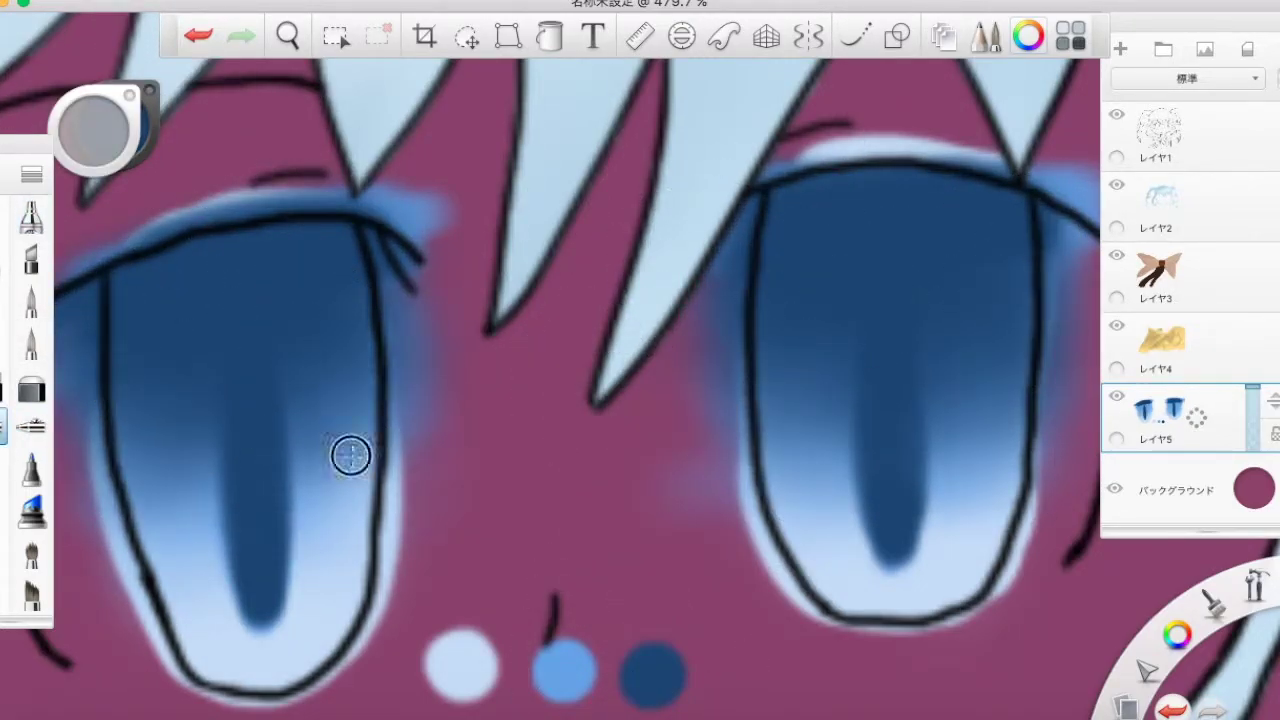
Airbrush a pale-blue vertical streak down the centre of both pupils.
click(31, 425)
click(490, 470)
alt+click(460, 663)
drag(252, 340, 260, 600)
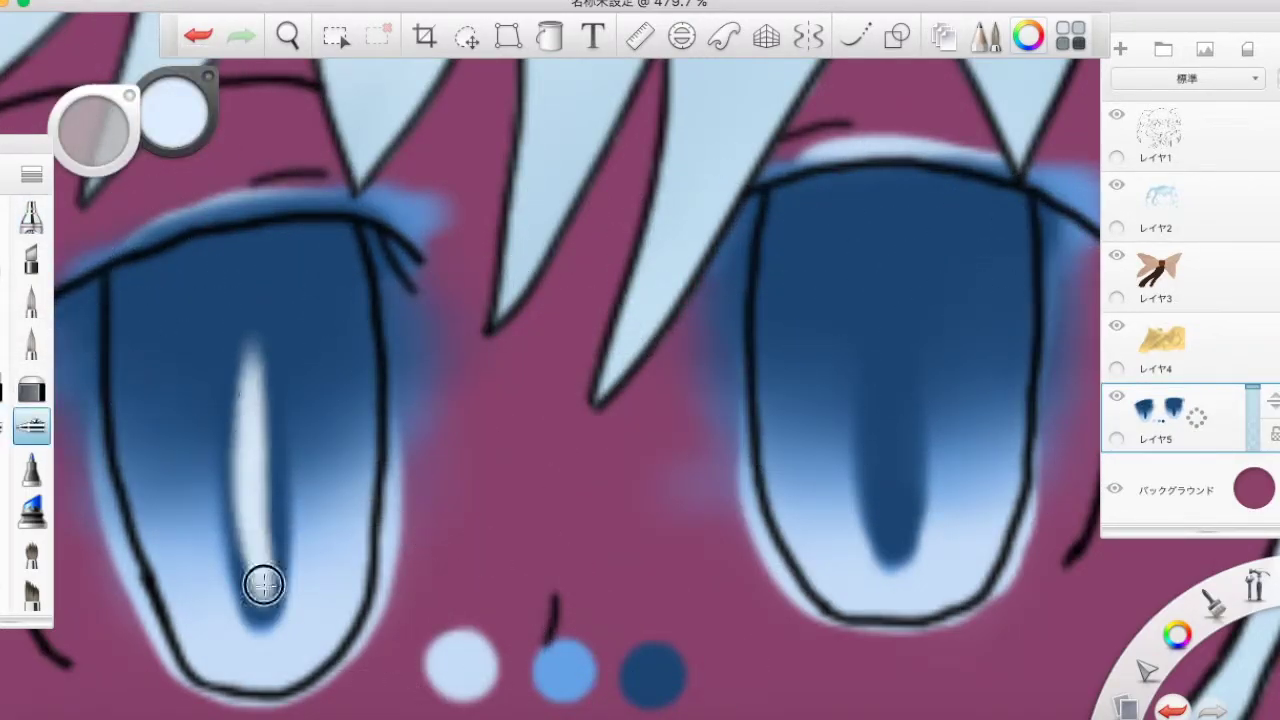
drag(884, 300, 895, 545)
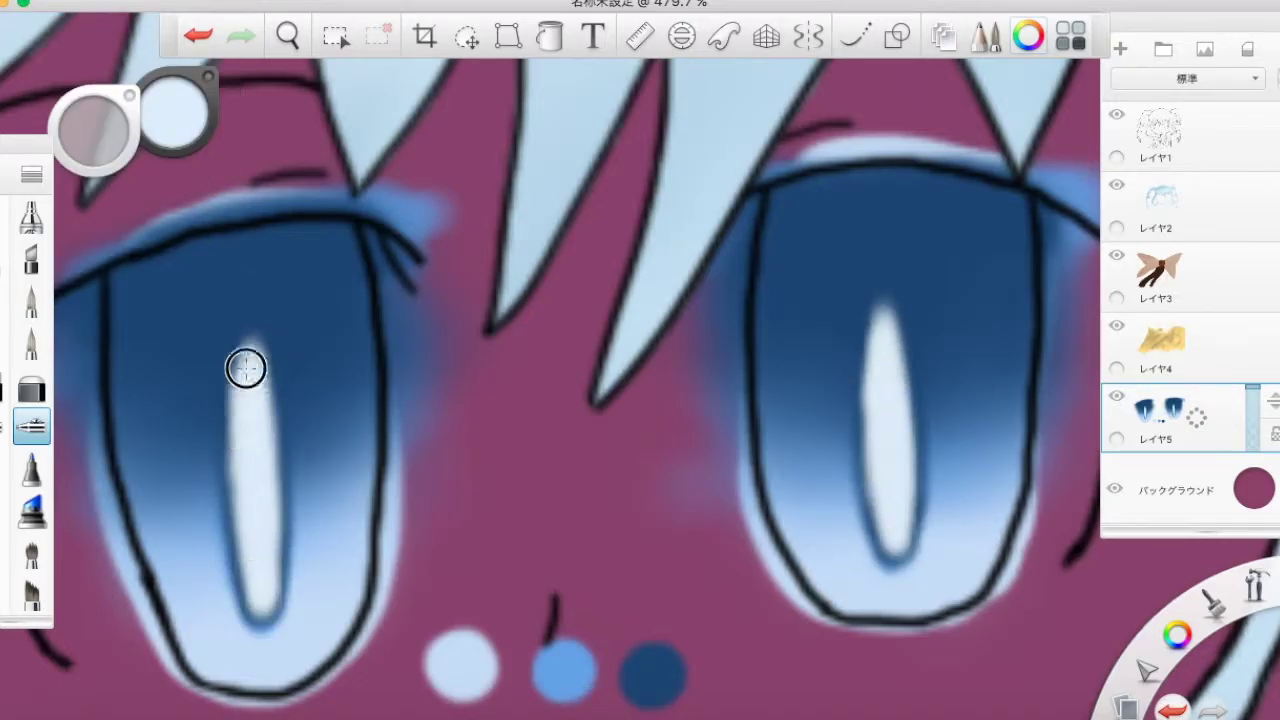
Paint white highlights at the upper and lower part of both irises and erase the blue outside the eye outlines.
drag(180, 345, 206, 363)
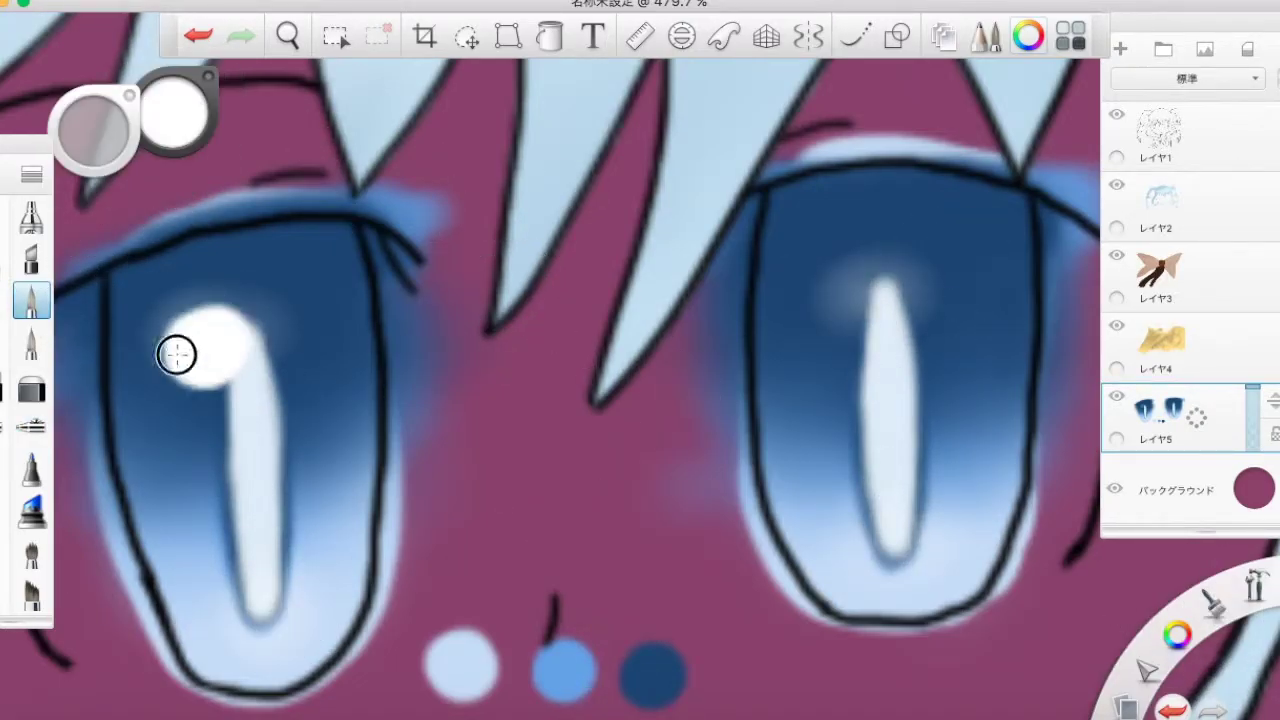
drag(820, 295, 860, 305)
click(965, 548)
click(320, 605)
mouse_move(133, 228)
mouse_down()
mouse_move(412, 486)
mouse_move(226, 718)
mouse_move(604, 600)
mouse_move(714, 371)
mouse_up()
Add a layer beneath the eye colour and paint the face and neck a pale cream skin tone.
key(super+shift+n)
scroll(1205, 600, down, 5)
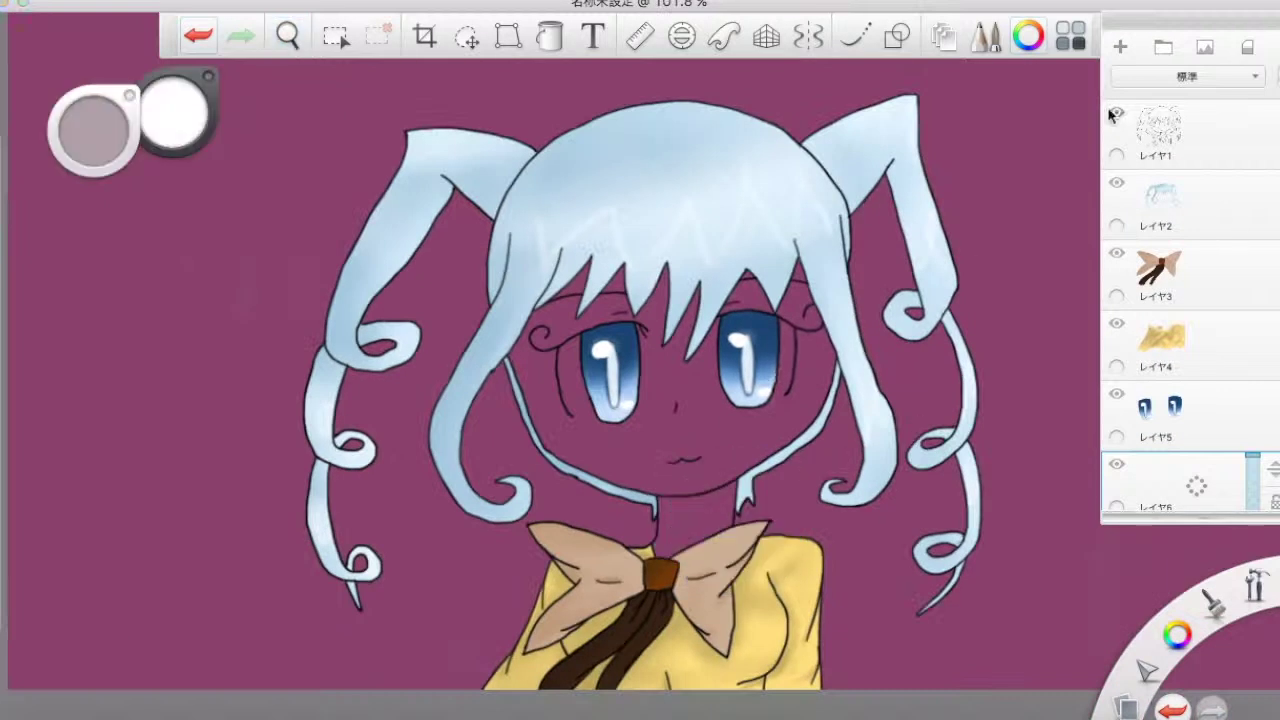
click(1177, 635)
click(291, 420)
click(686, 406)
scroll(642, 481, up, 4)
scroll(886, 271, down, 5)
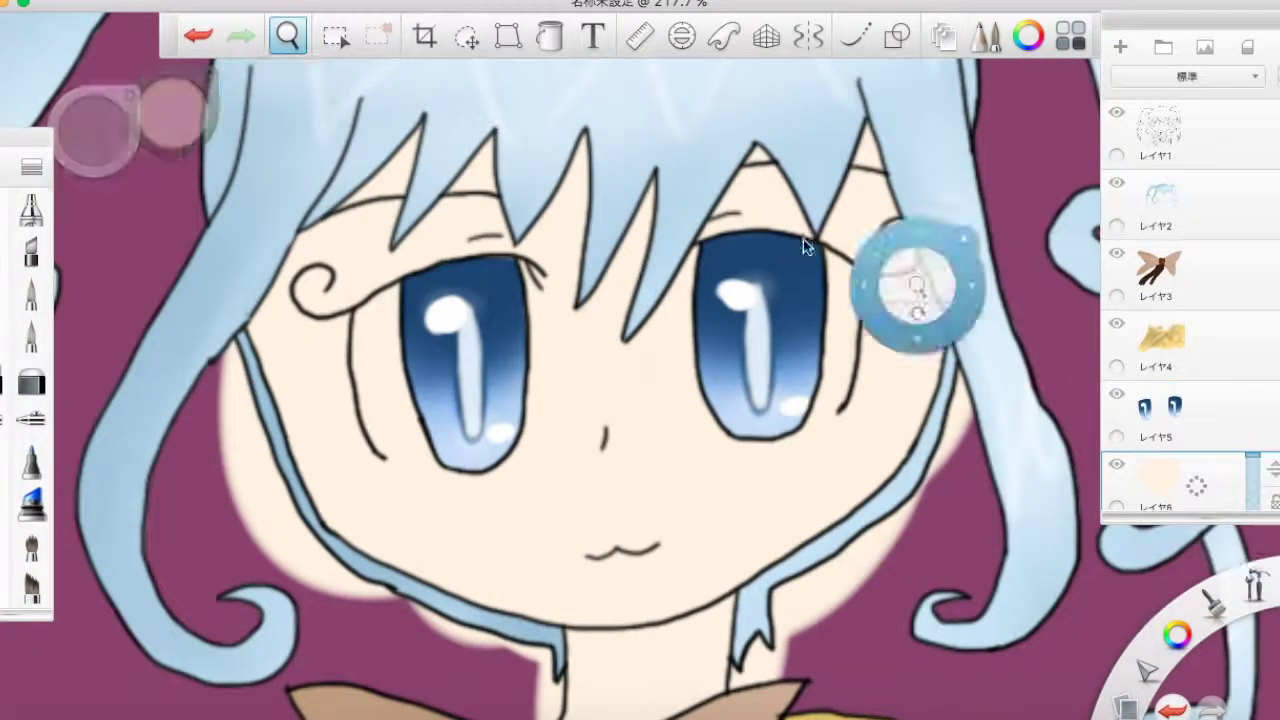
Airbrush beige shadows on the neck, under the bangs and along the sides of the face.
scroll(1014, 329, up, 3)
click(175, 110)
scroll(741, 362, up, 5)
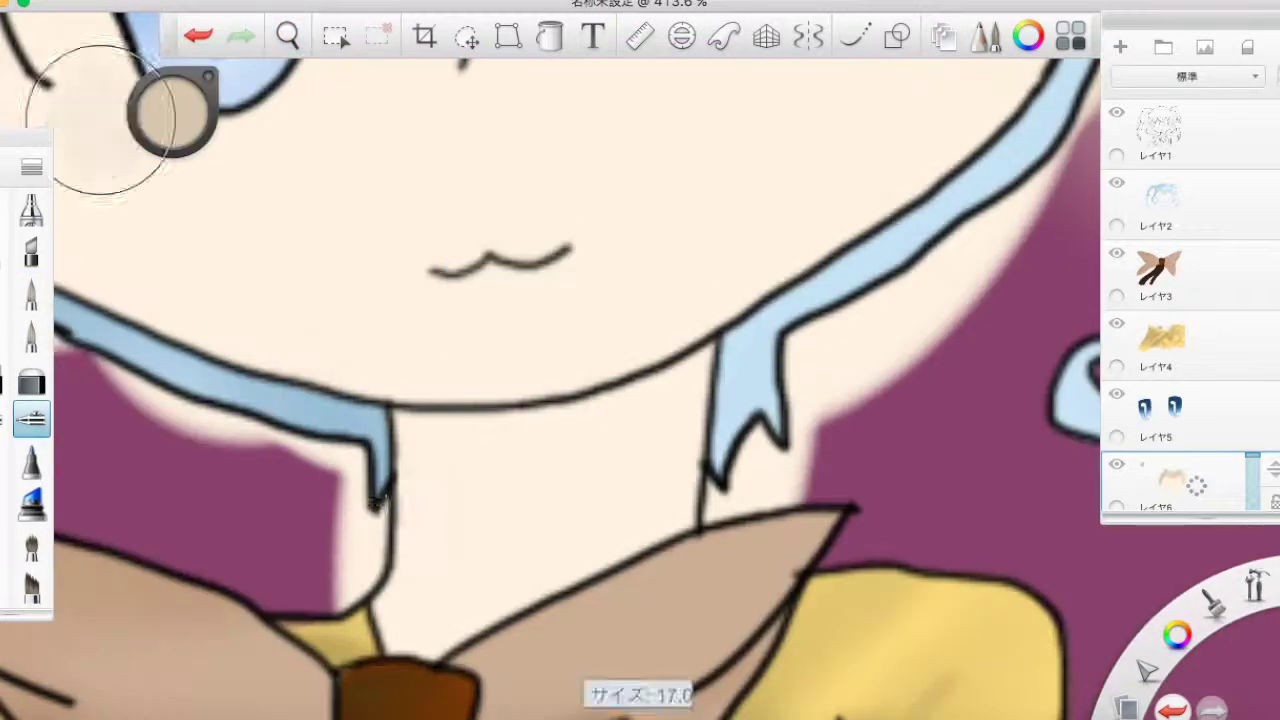
drag(360, 470, 517, 500)
scroll(517, 500, down, 4)
scroll(580, 318, up, 3)
alt+click(580, 318)
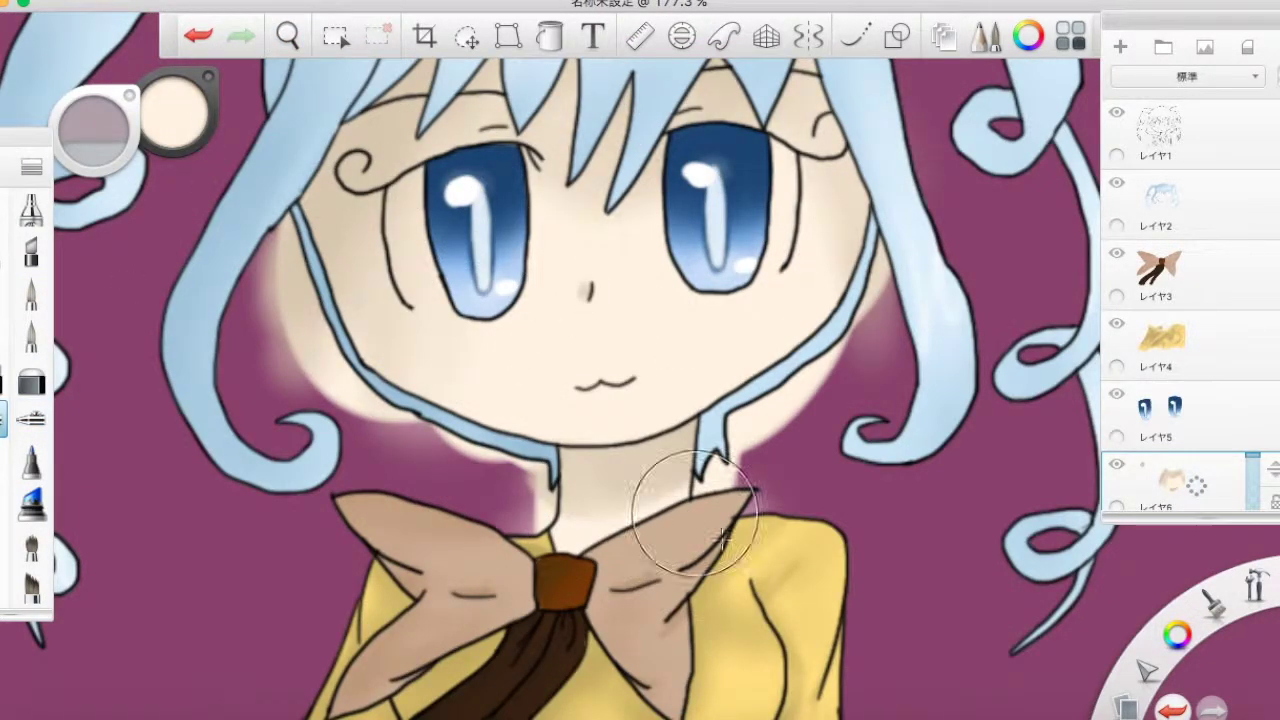
Add a layer, paint the whites of both eyes and shade them with light grey.
scroll(671, 457, down, 4)
scroll(612, 484, up, 6)
key(super+shift+n)
key(p)
drag(175, 112, 163, 105)
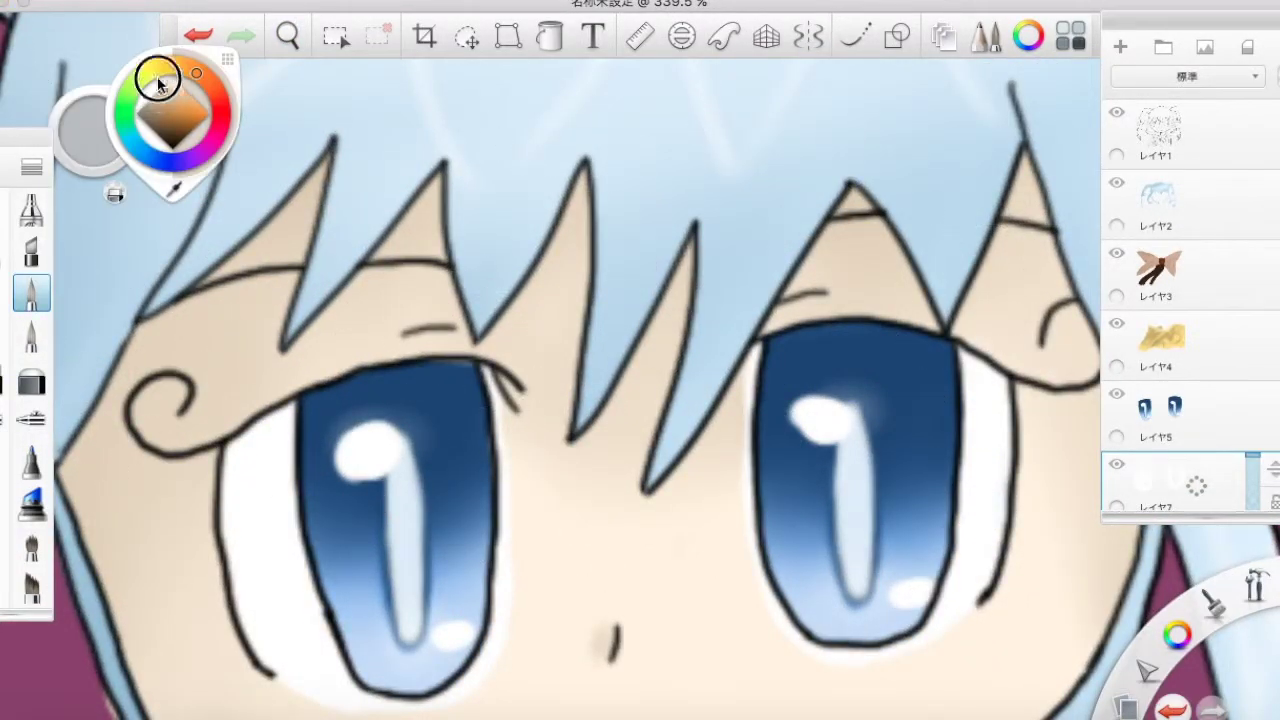
drag(250, 430, 270, 540)
drag(91, 128, 91, 128)
drag(240, 520, 279, 600)
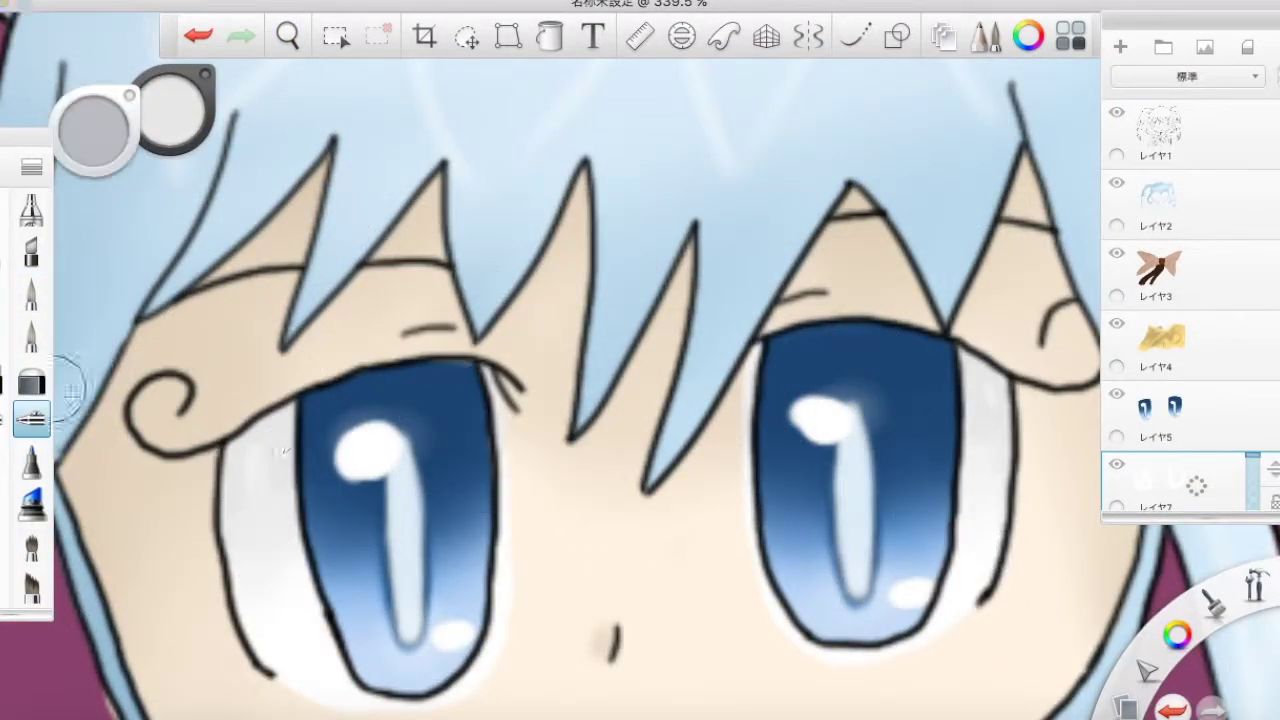
Add a layer and fill the background with a radial gradient from light cyan through dark blue to black.
scroll(640, 400, down, 8)
key(super+shift+n)
click(549, 36)
mouse_move(837, 351)
mouse_down()
mouse_move(1003, 351)
mouse_move(958, 364)
mouse_up()
click(955, 320)
Airbrush a soft lavender heart in the lower-left part of the background.
click(31, 419)
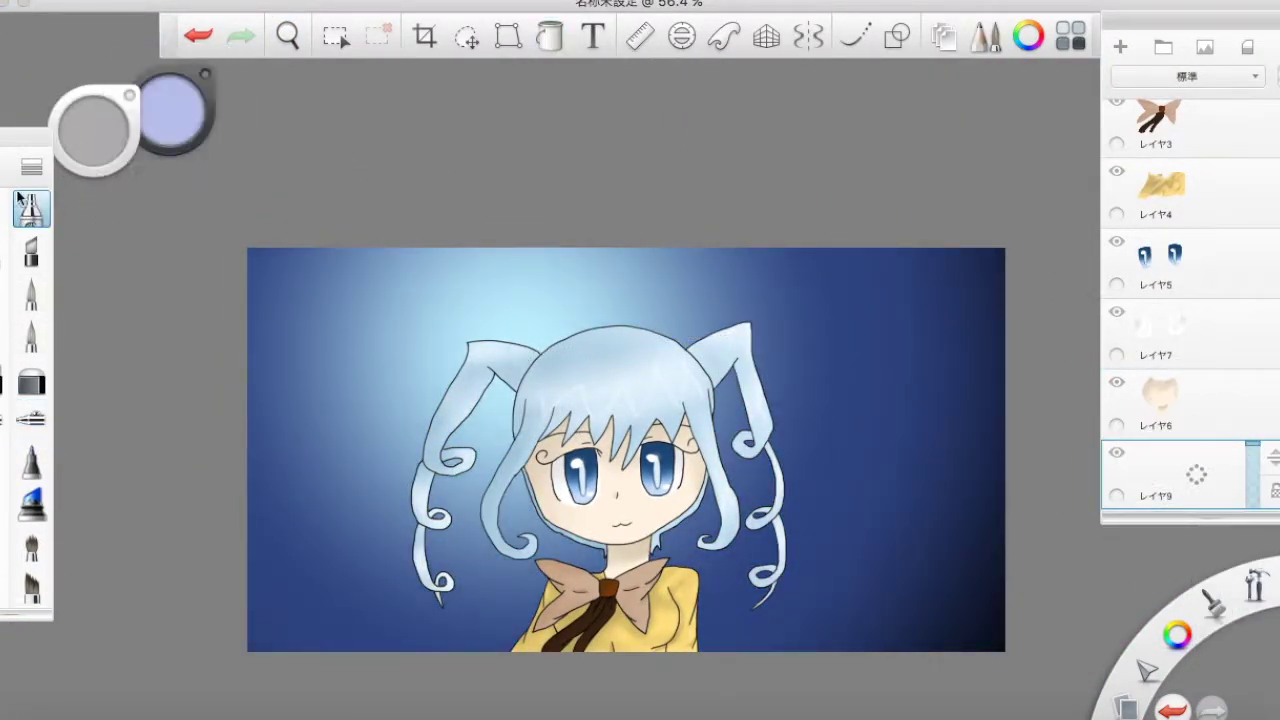
drag(317, 590, 330, 570)
scroll(1190, 300, down, 2)
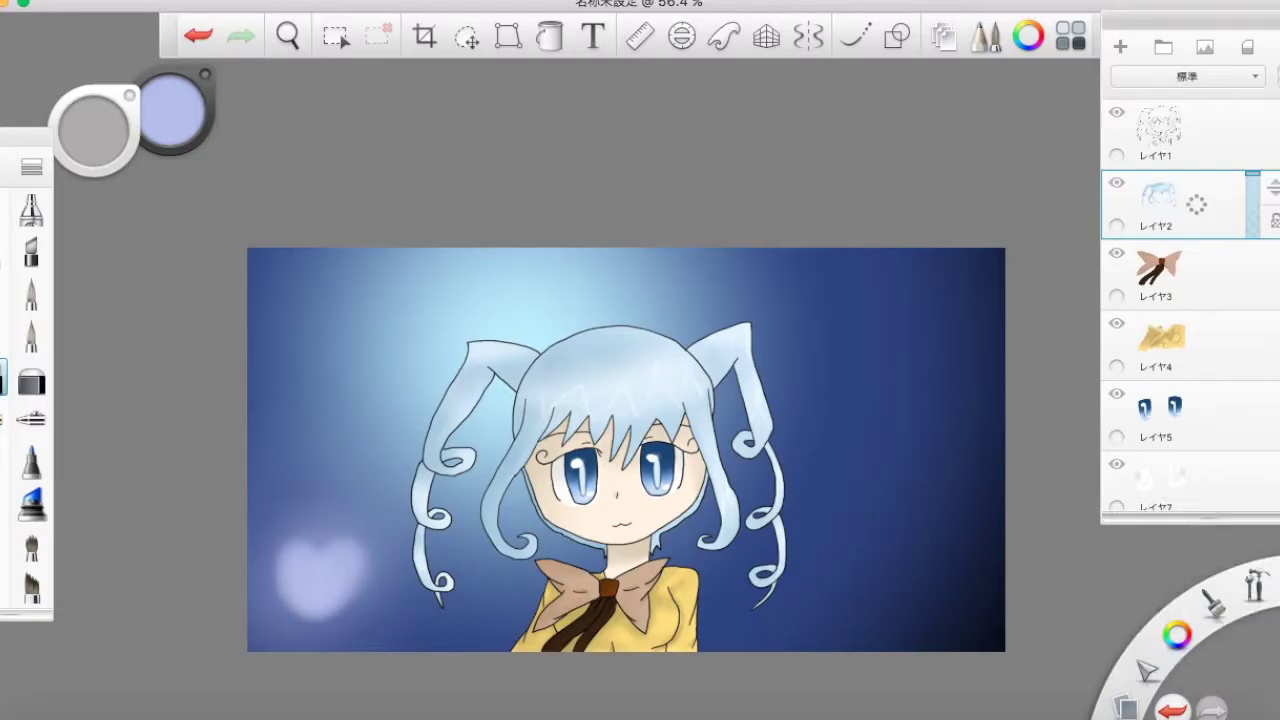
Paint soft black shading onto the background around the girl.
click(1160, 430)
click(172, 112)
click(31, 335)
mouse_move(770, 507)
mouse_down()
mouse_move(643, 366)
mouse_move(809, 537)
mouse_move(549, 537)
mouse_up()
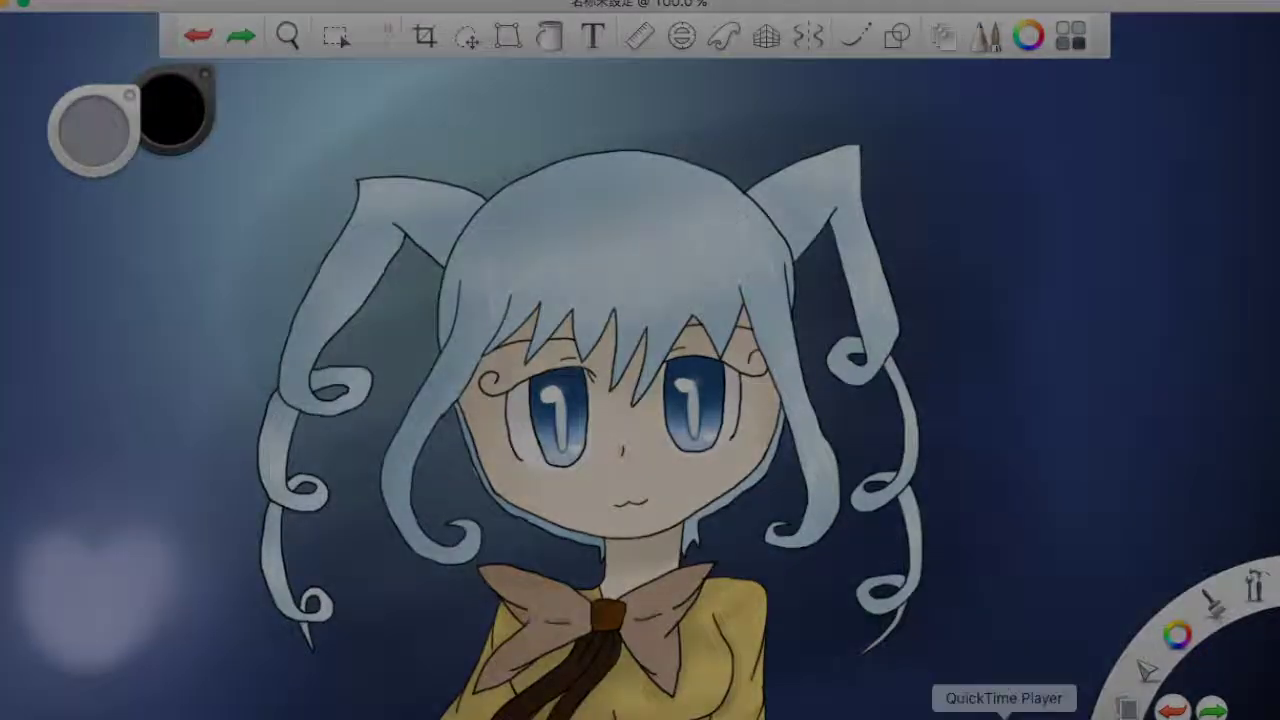